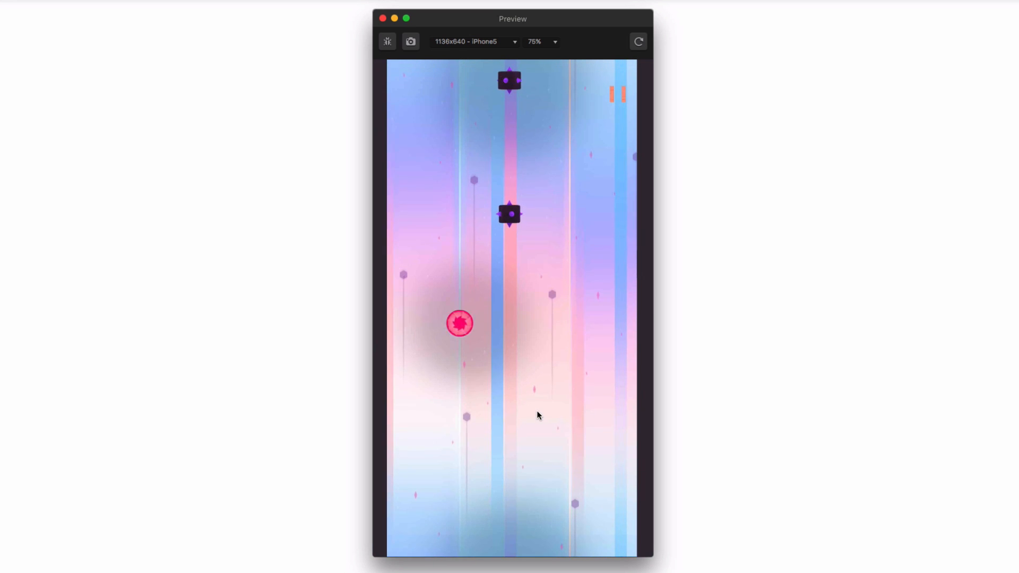
Playtest the level in the preview to observe the square enemies' vertical movement
key("Right")
key("Left")
key("Right")
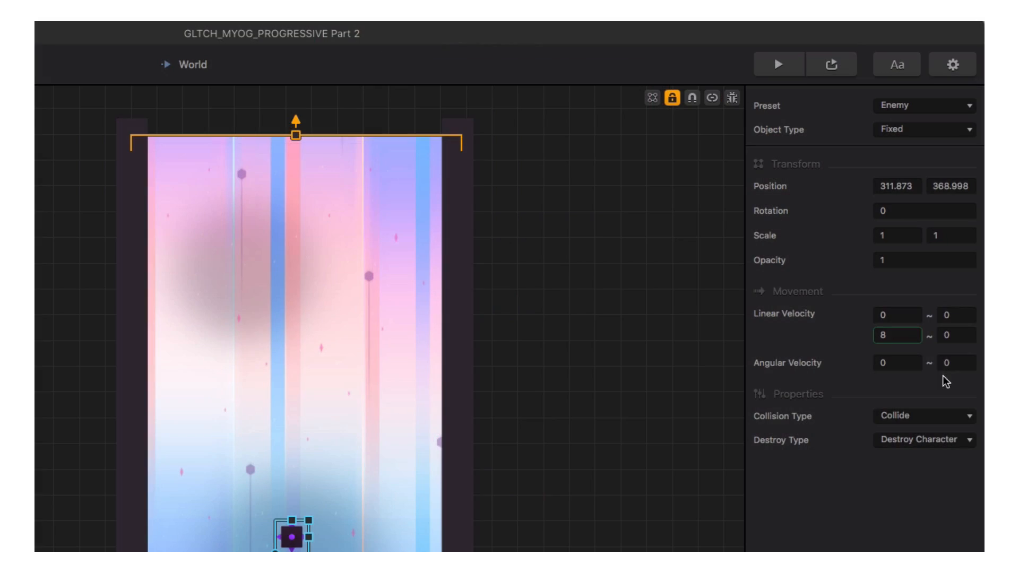
Set the square enemy's base angular velocity to 100
left_click(871, 363)
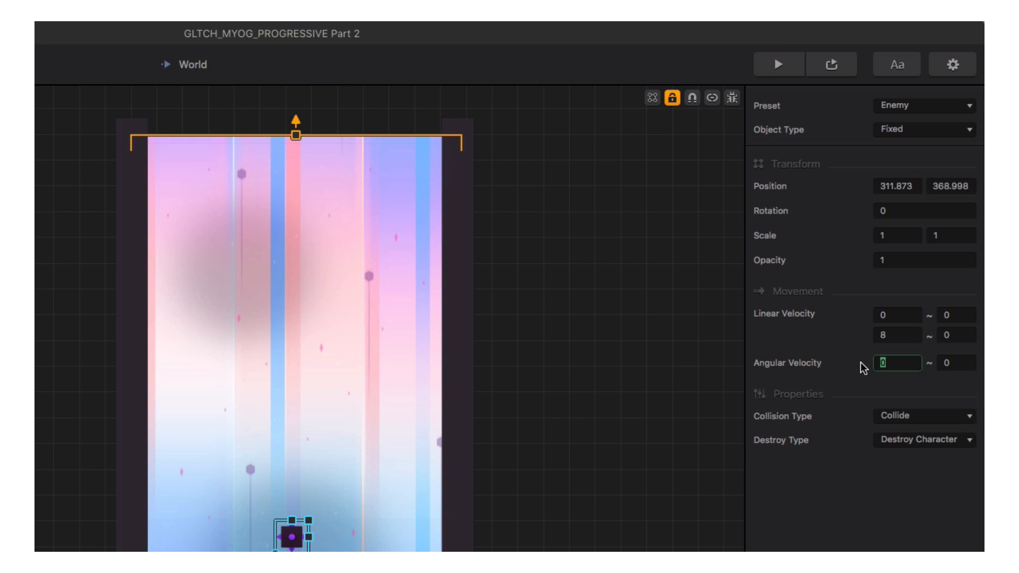
type("100")
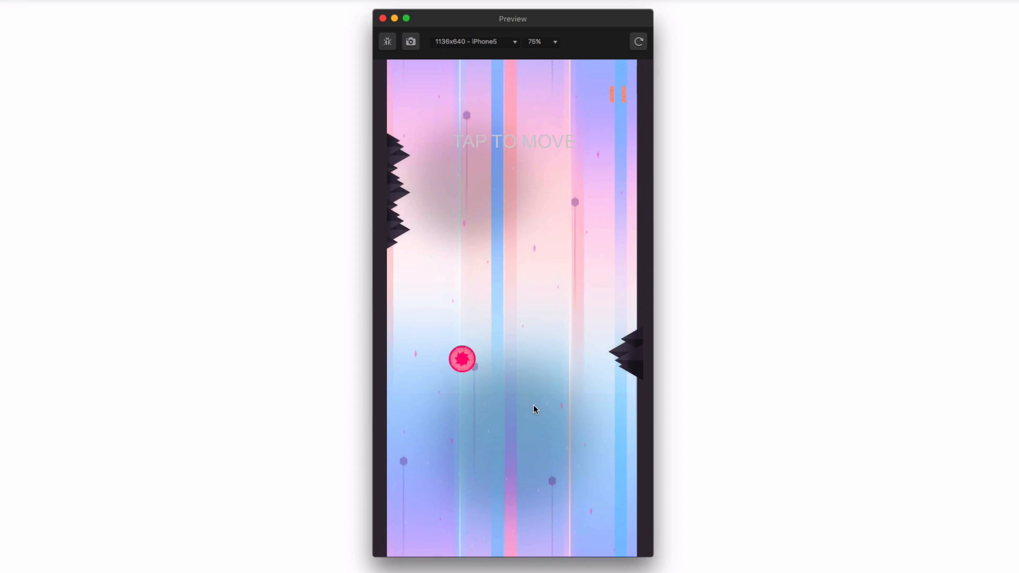
Playtest the level in the preview, moving the character past the square enemies to observe their rotation
left_click(533, 406)
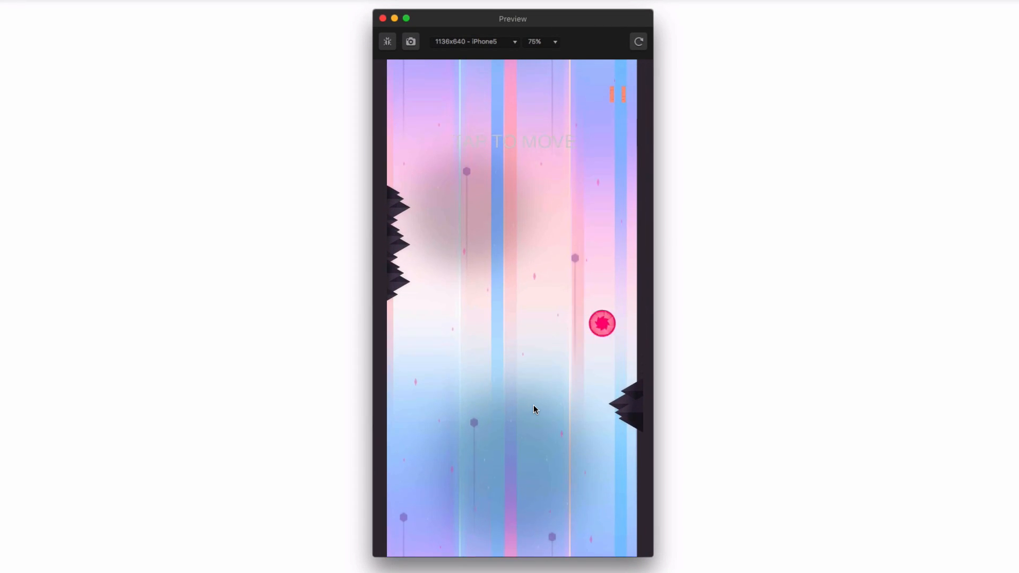
left_click(533, 405)
left_click(534, 406)
left_click(533, 406)
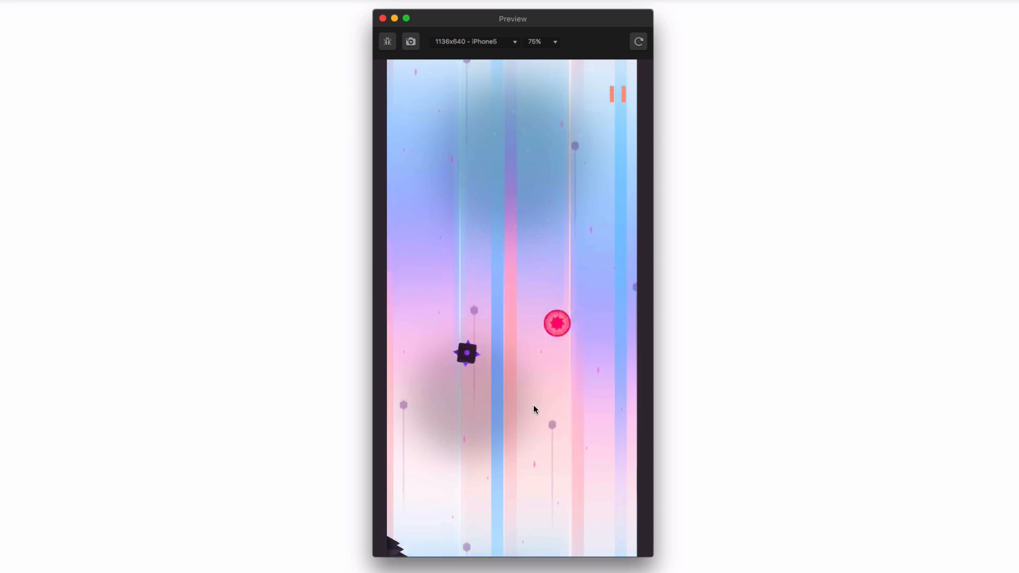
left_click(534, 405)
left_click(533, 405)
left_click(533, 405)
left_click(533, 405)
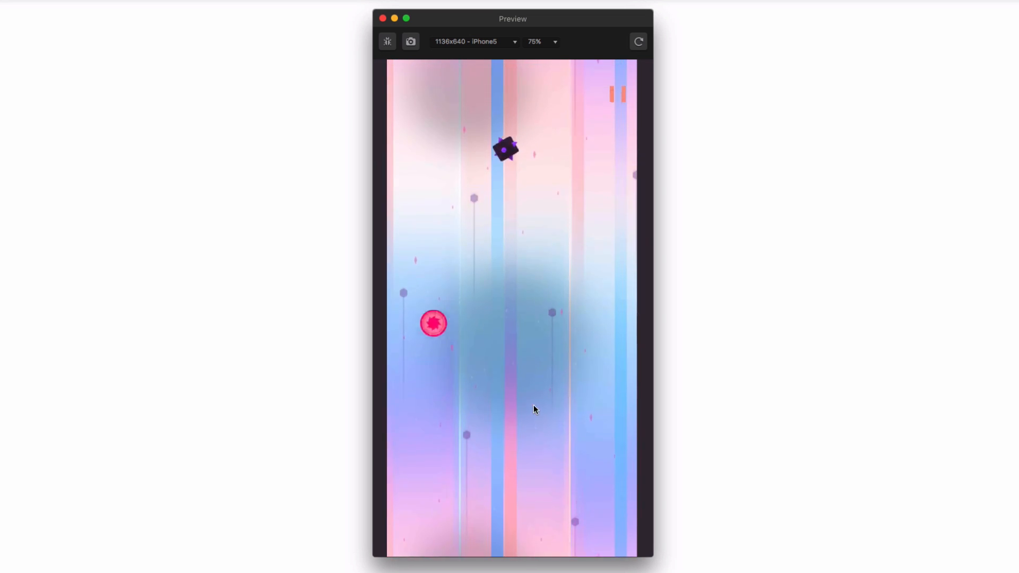
left_click(533, 405)
left_click(533, 404)
left_click(533, 404)
left_click(533, 406)
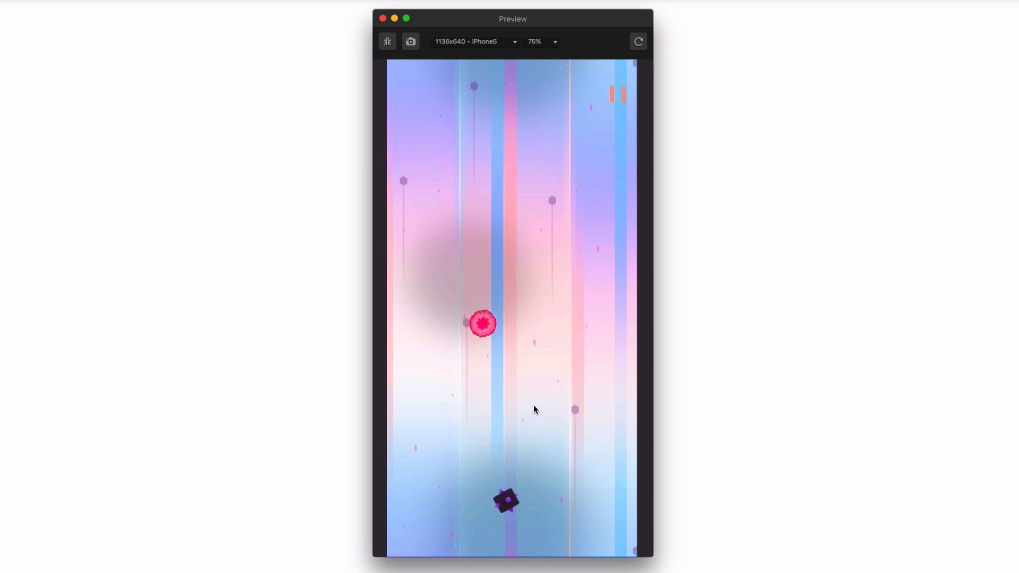
left_click(533, 406)
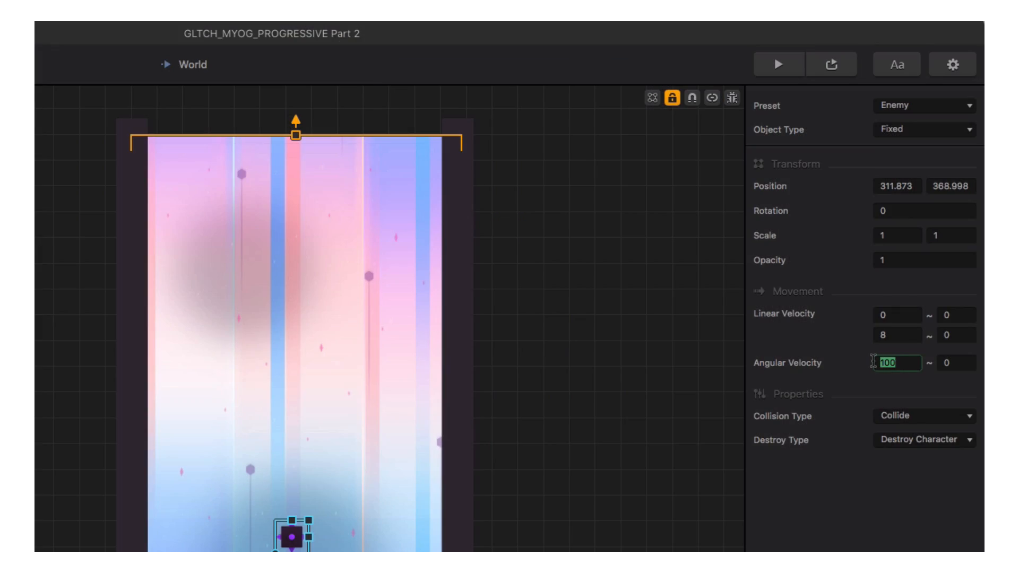
Set the square enemy's base angular velocity to 4 and playtest the level in the preview
type("4")
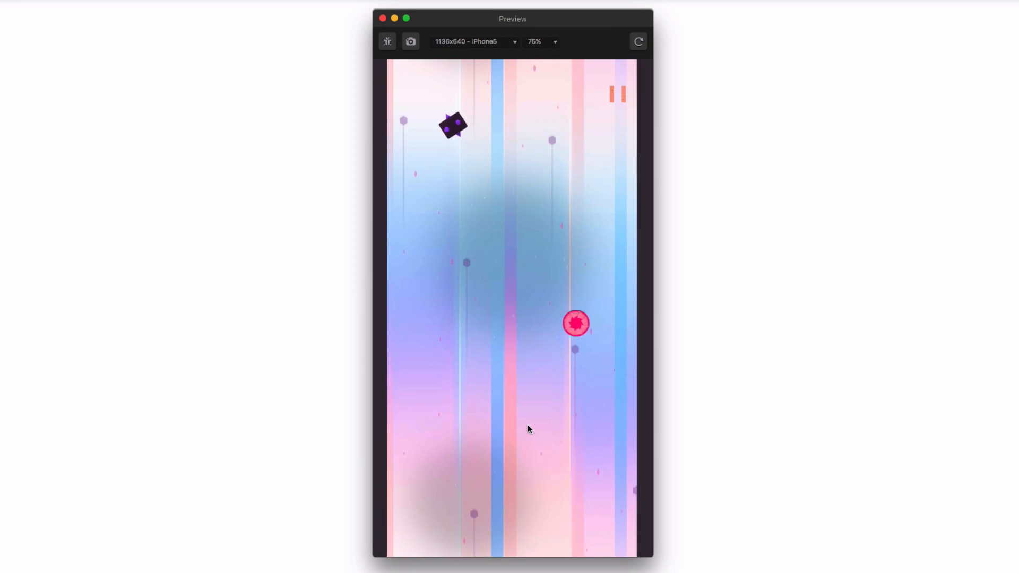
left_click(528, 425)
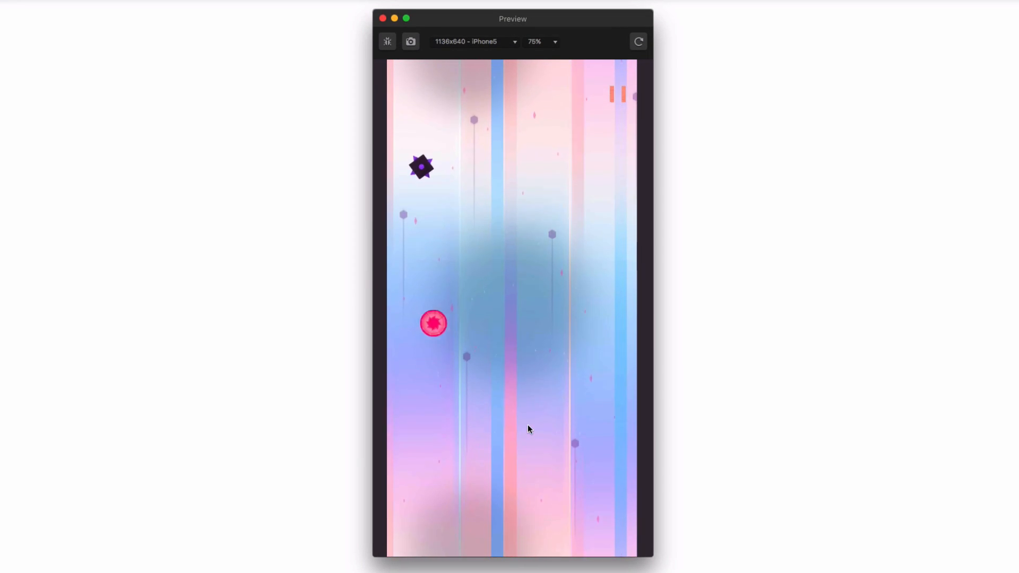
left_click(528, 426)
left_click(528, 425)
left_click(528, 425)
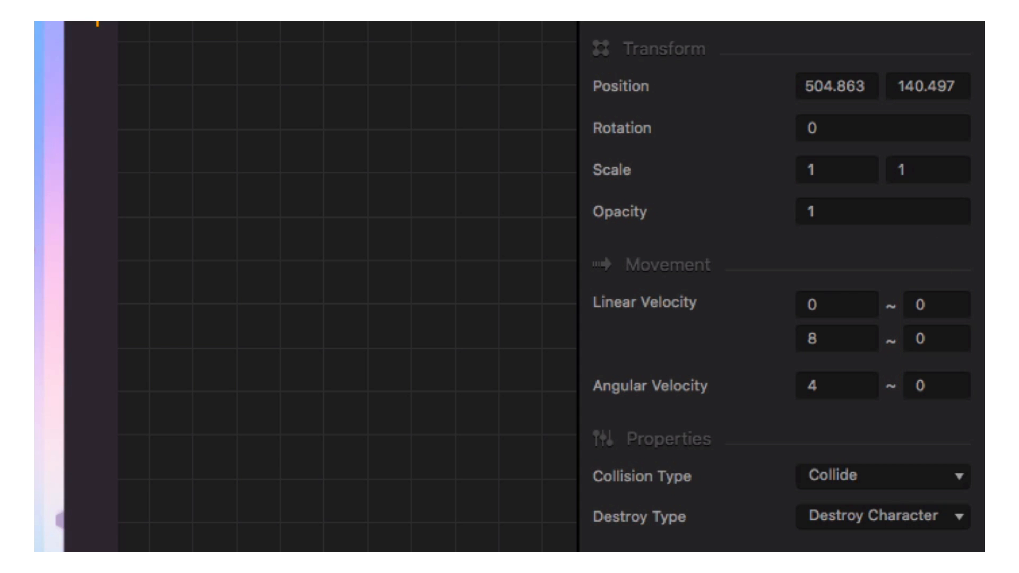
Set the enemy's base vertical linear velocity and base angular velocity to 0, and its horizontal linear velocity random value to 10
left_click(812, 337)
type("0")
left_click(831, 394)
type("0")
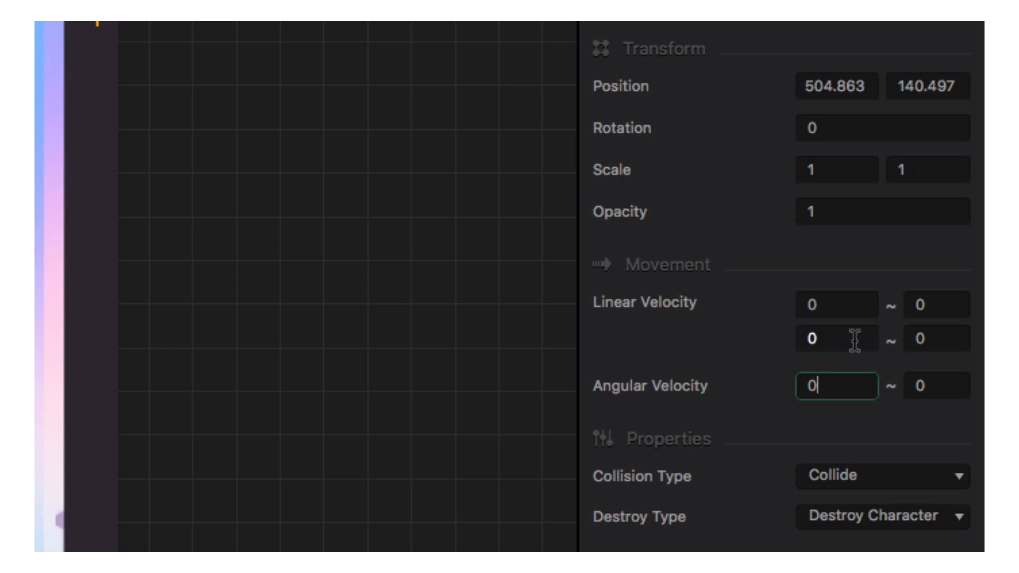
left_click(921, 300)
type("10")
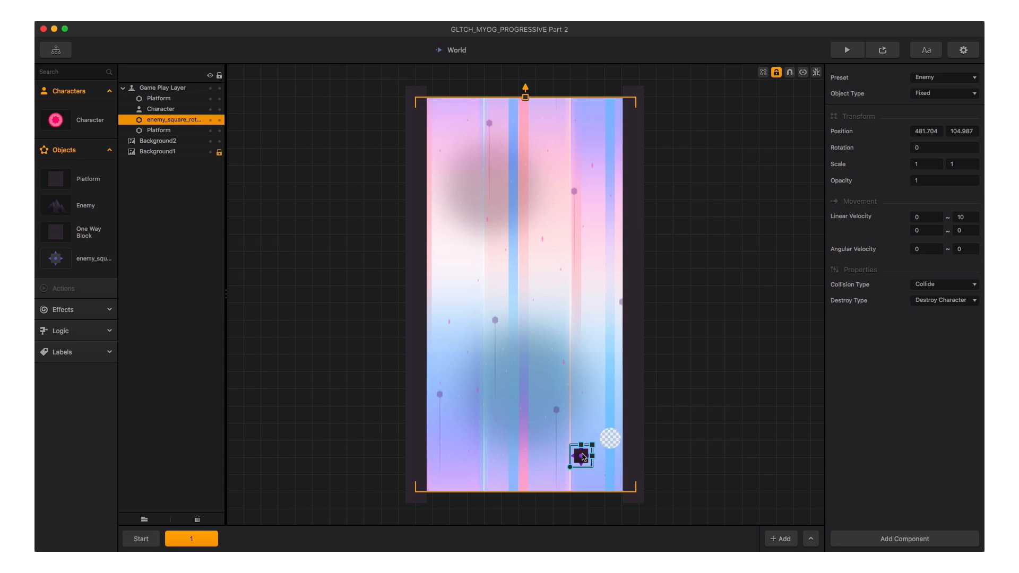
Duplicate the square enemy twice and space the copies in a horizontal row near the bottom of the level
key("super+d")
left_click_drag(583, 456, 465, 455)
key("super+d")
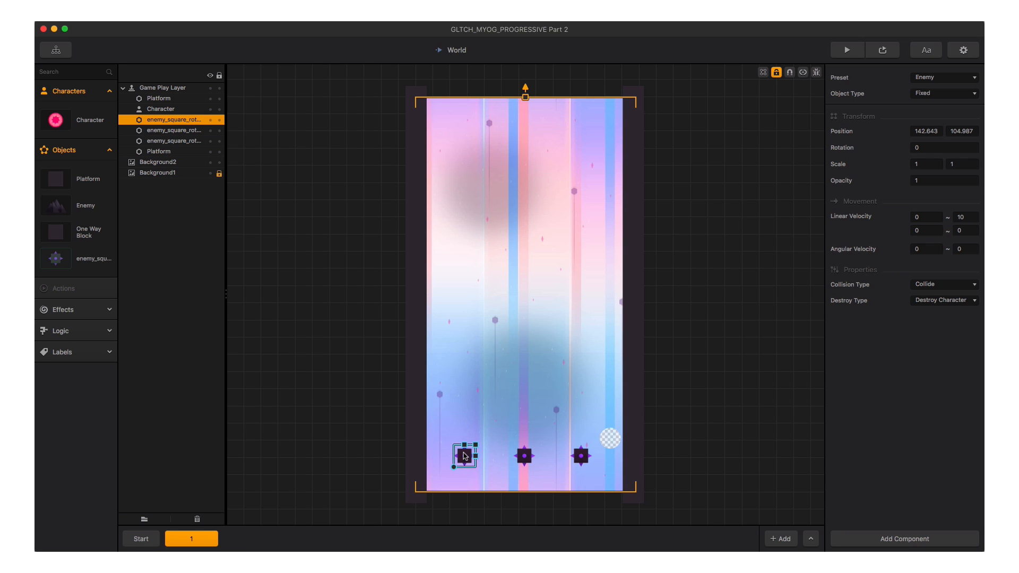
Preview the level and playtest it to observe the three enemies' random horizontal movement
left_click(840, 55)
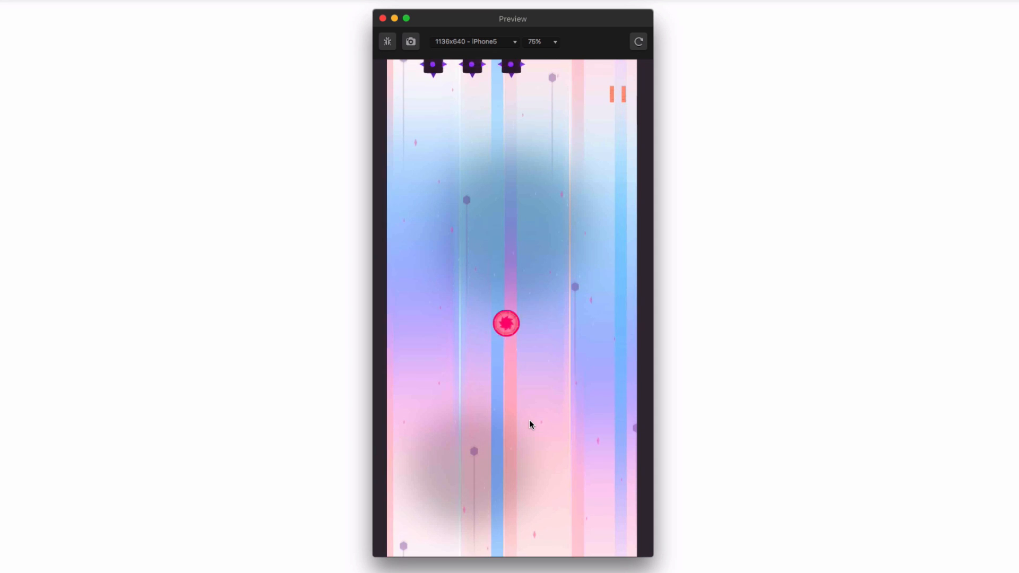
key("Left")
key("Right")
key("Left")
key("Right")
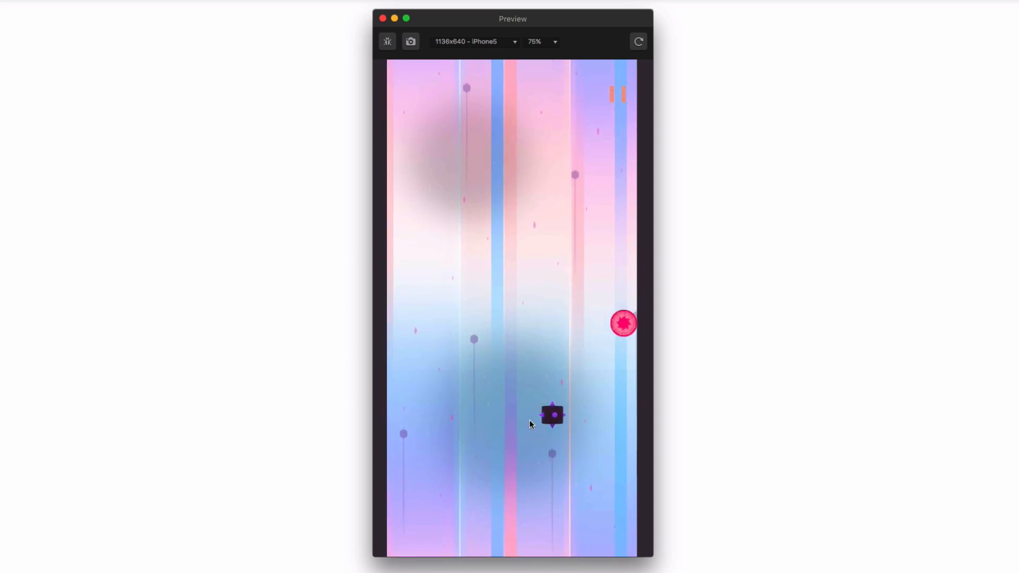
key("Left")
key("Right")
key("Left")
key("Right")
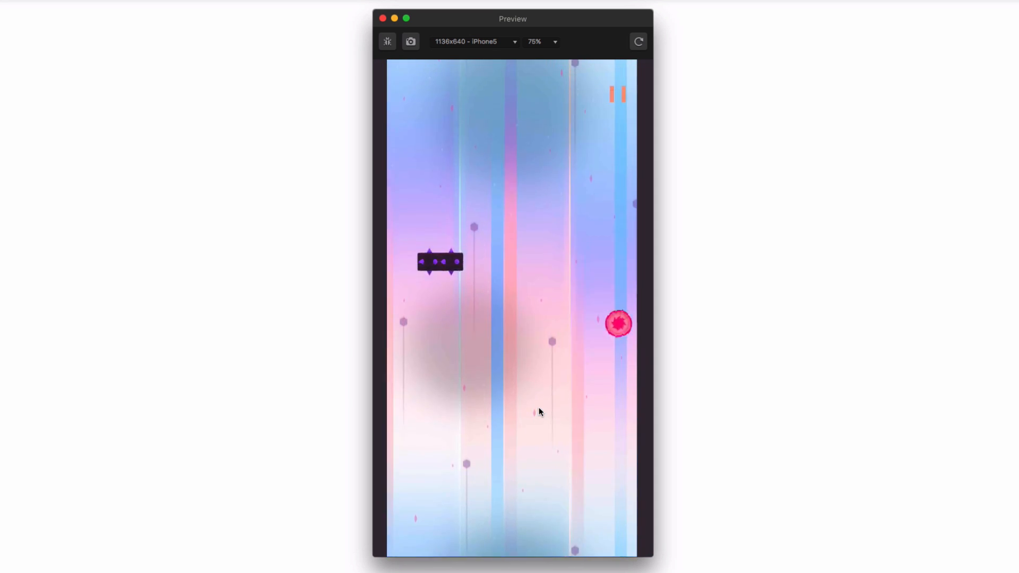
key("Left")
key("Right")
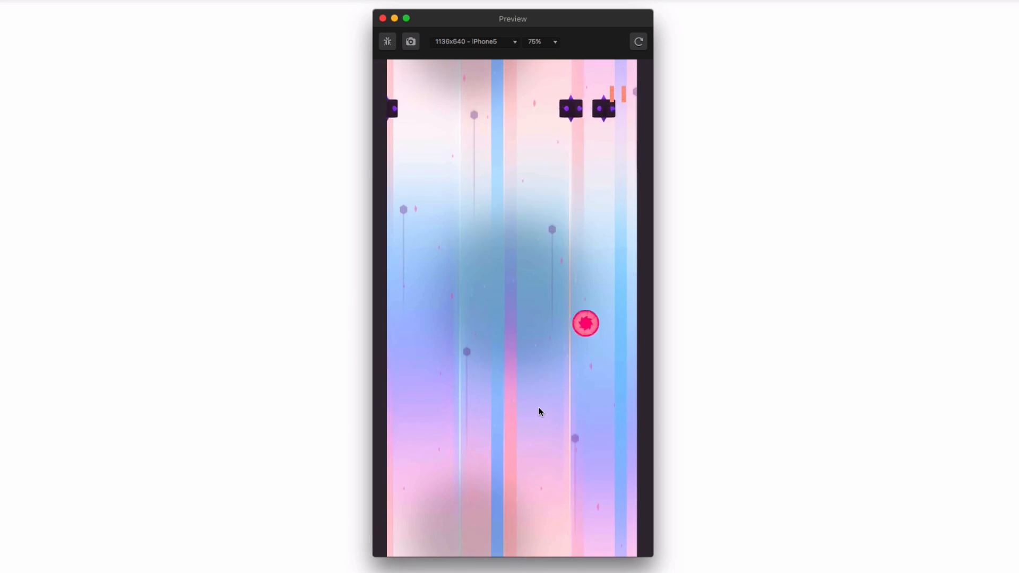
key("Left")
key("Right")
key("Left")
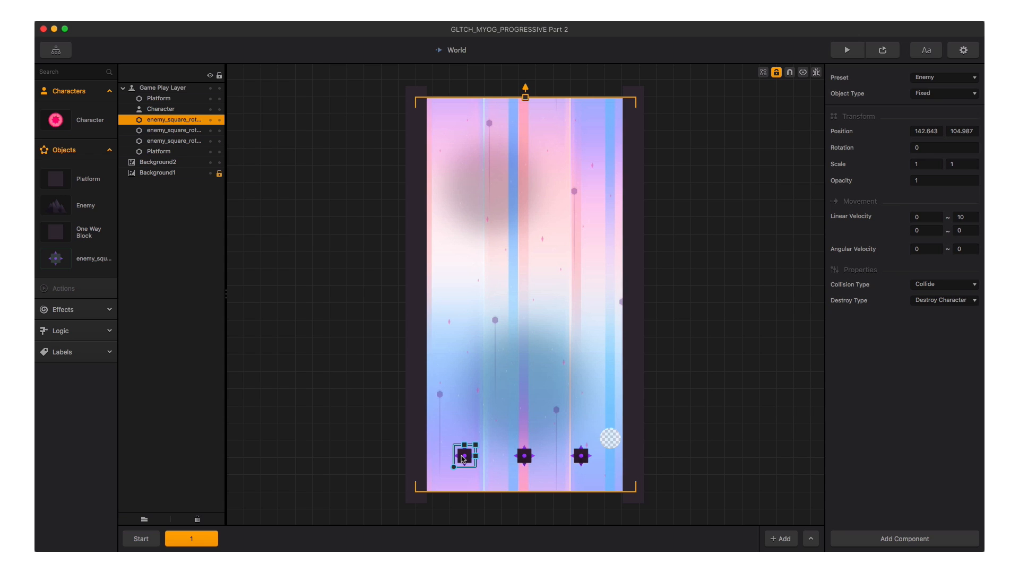
Delete the two duplicated square enemies, keeping only the original one
key("BackSpace")
left_click(525, 456)
key("BackSpace")
Set the remaining enemy's vertical linear velocity random value to 10 and its angular velocity random value to 15
left_click(582, 456)
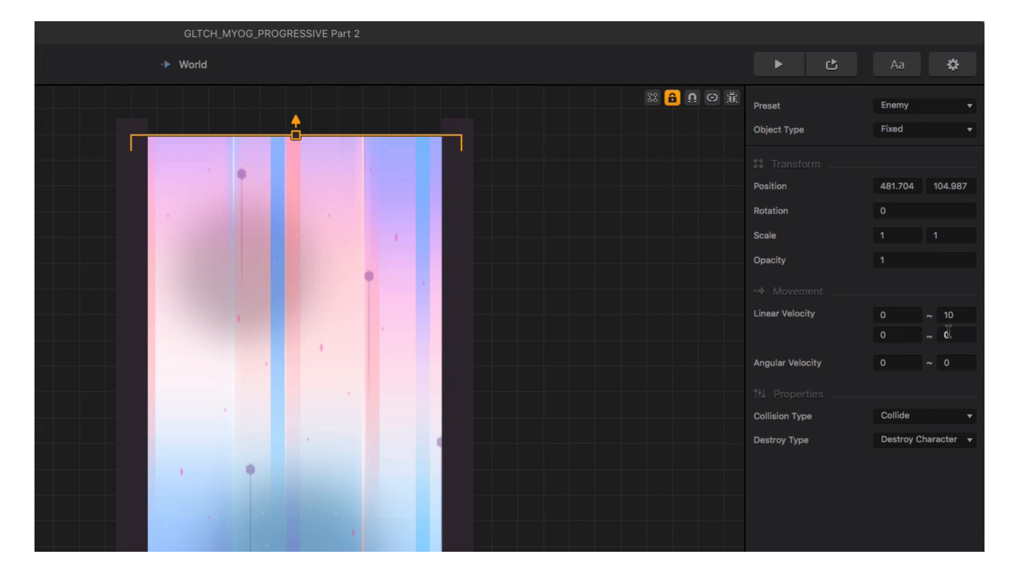
left_click(953, 230)
type("10")
key("Tab")
key("Tab")
type("15")
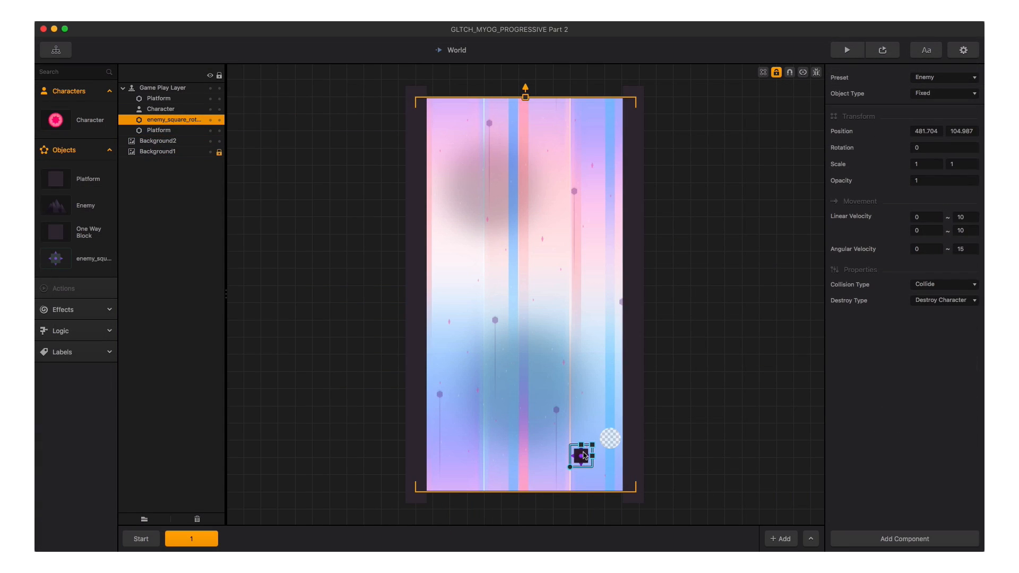
Duplicate the square enemy twice into a horizontal row near the bottom of the level and preview the game
key("super+d")
left_click_drag(562, 459, 468, 460)
key("super+d")
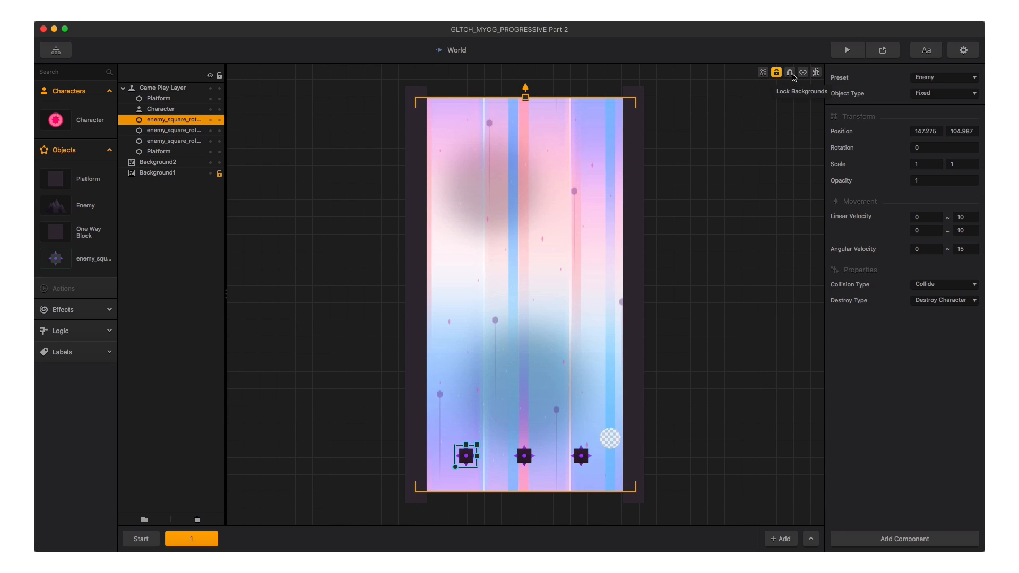
left_click(839, 53)
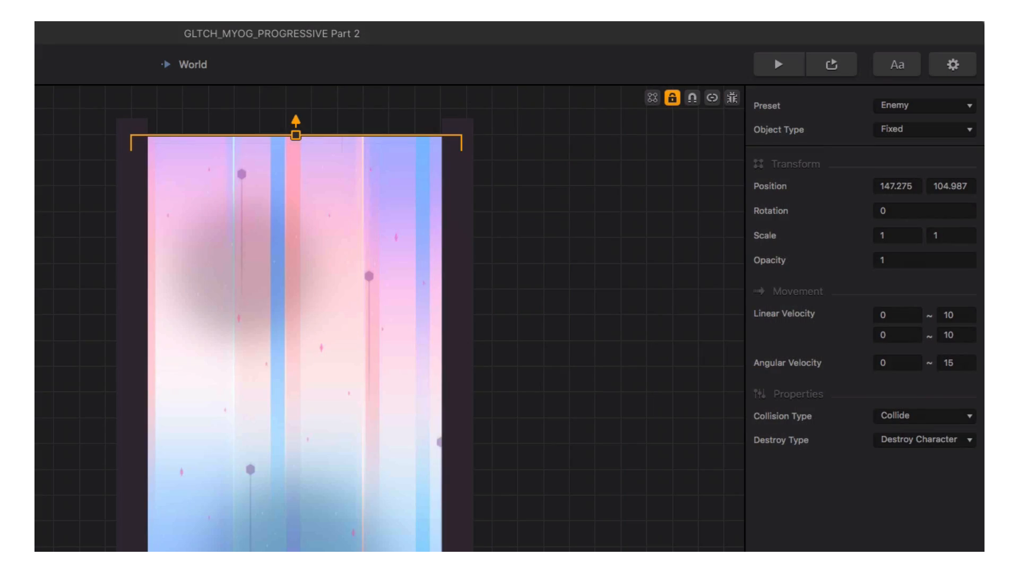
Try a base horizontal linear velocity of 50 for the enemy and reset it to 0
left_click(895, 315)
type("50")
left_click_drag(902, 317, 863, 317)
type("0")
Review the enemy's Collision Type and Destroy Type options, keeping Collide and Destroy Character
left_click(913, 416)
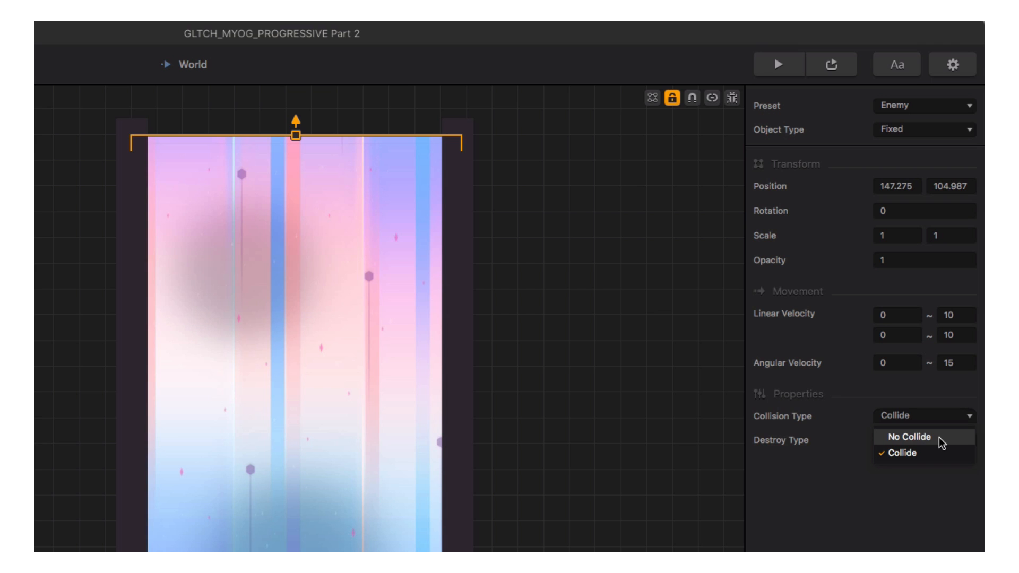
left_click(935, 452)
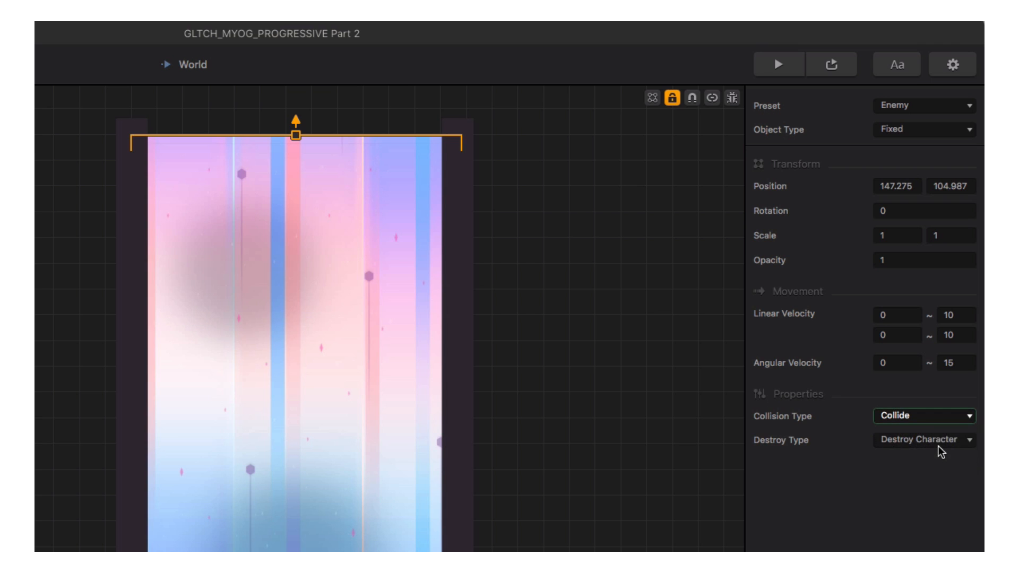
left_click(939, 445)
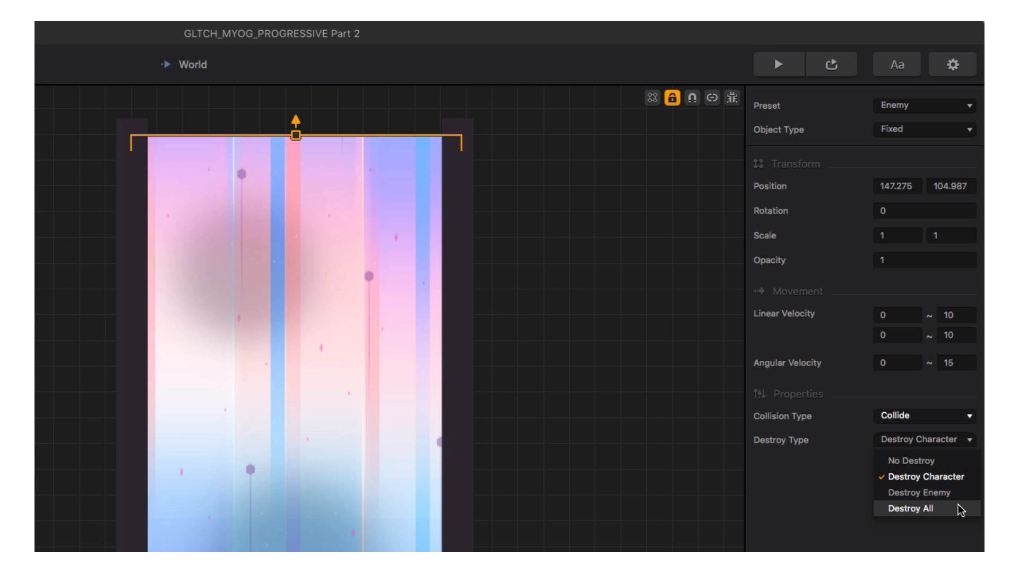
left_click(957, 476)
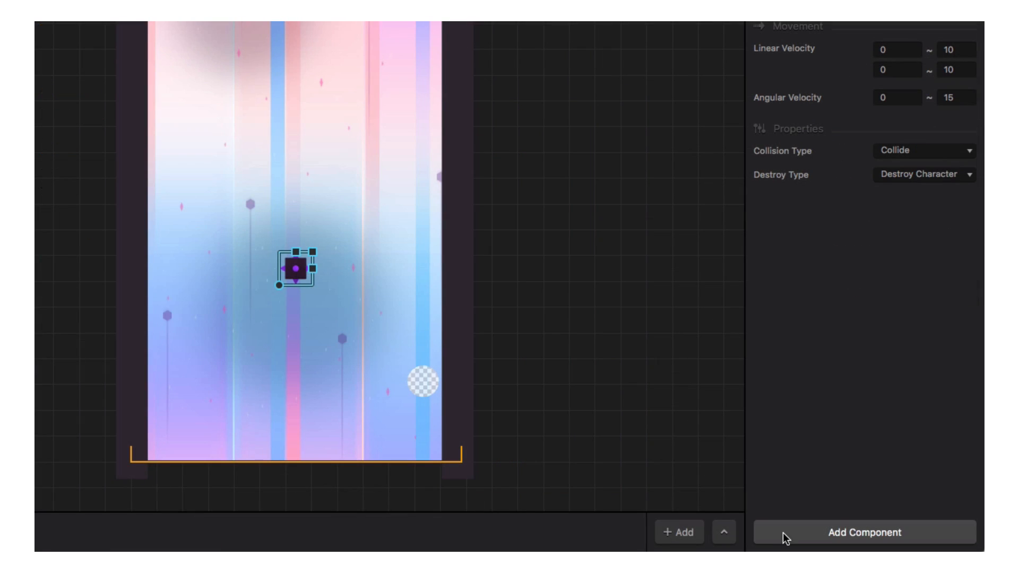
Add a Wake Up component to the square enemy, set to Distance Based with a wakeup distance of 300
left_click(849, 536)
left_click(792, 486)
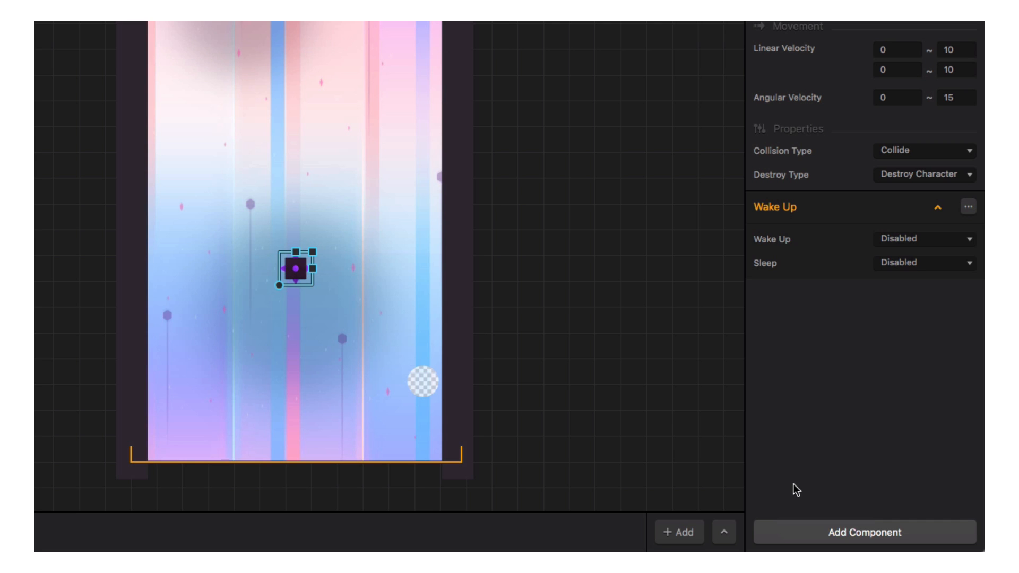
left_click(941, 238)
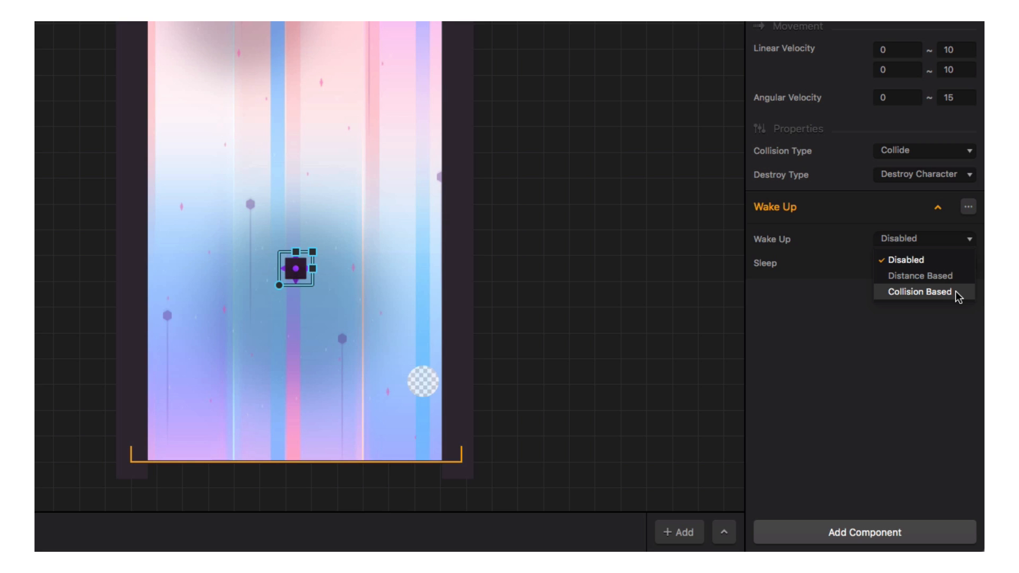
left_click(956, 276)
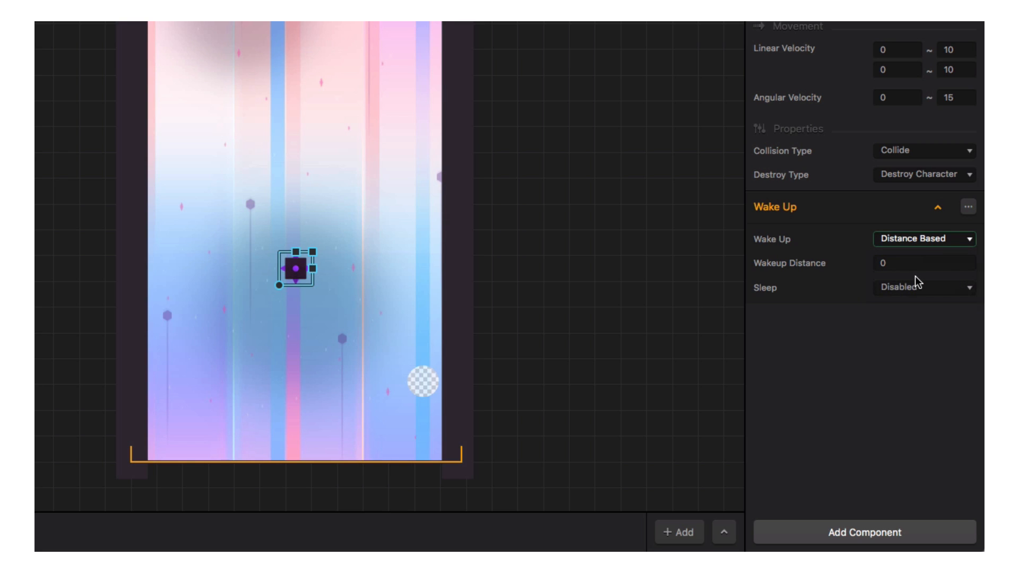
left_click(886, 262)
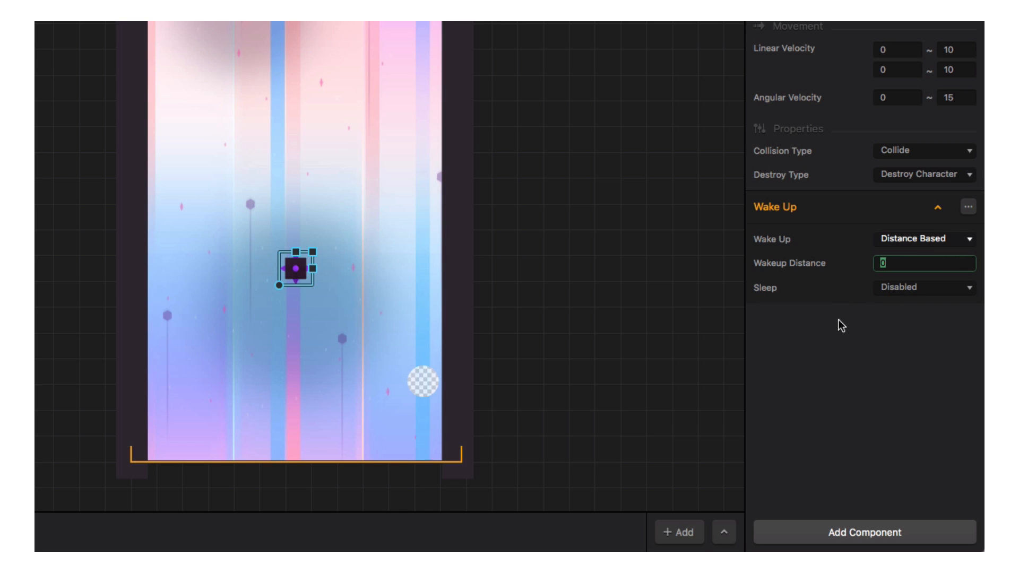
type("300")
key("Return")
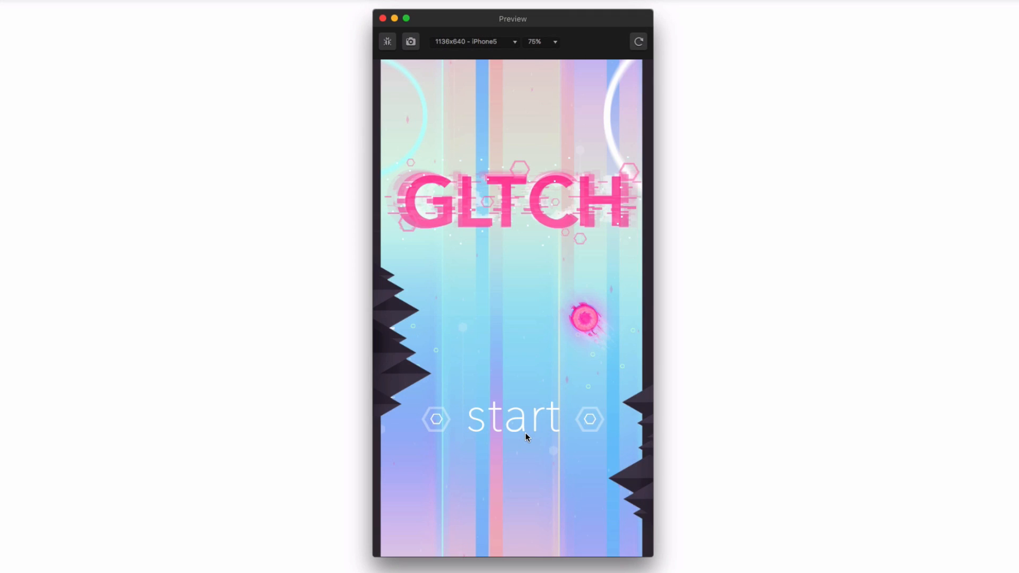
Start the game in the preview and playtest the level to check the enemy's distance-based wake-up
left_click(546, 413)
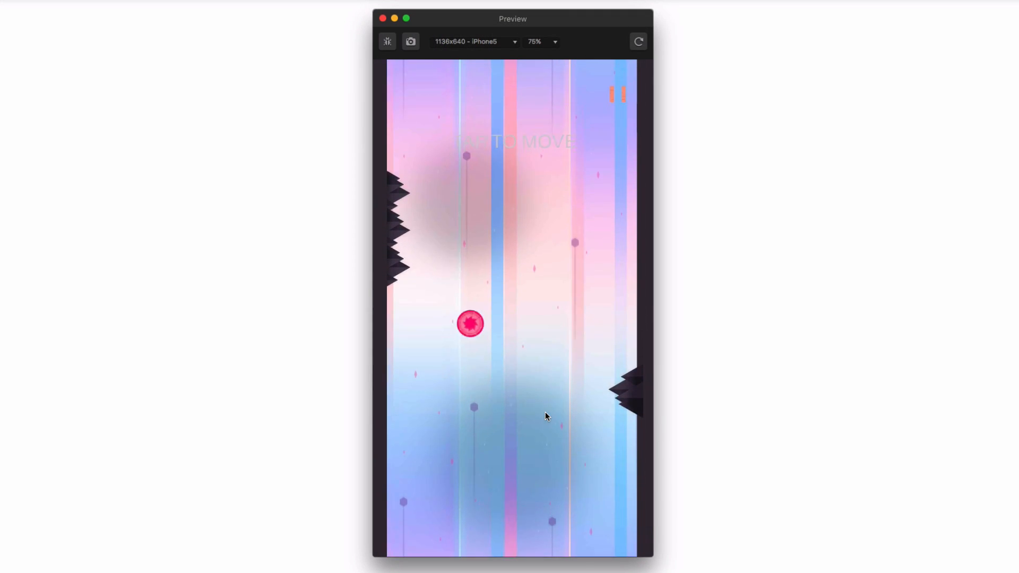
left_click(545, 413)
left_click(546, 413)
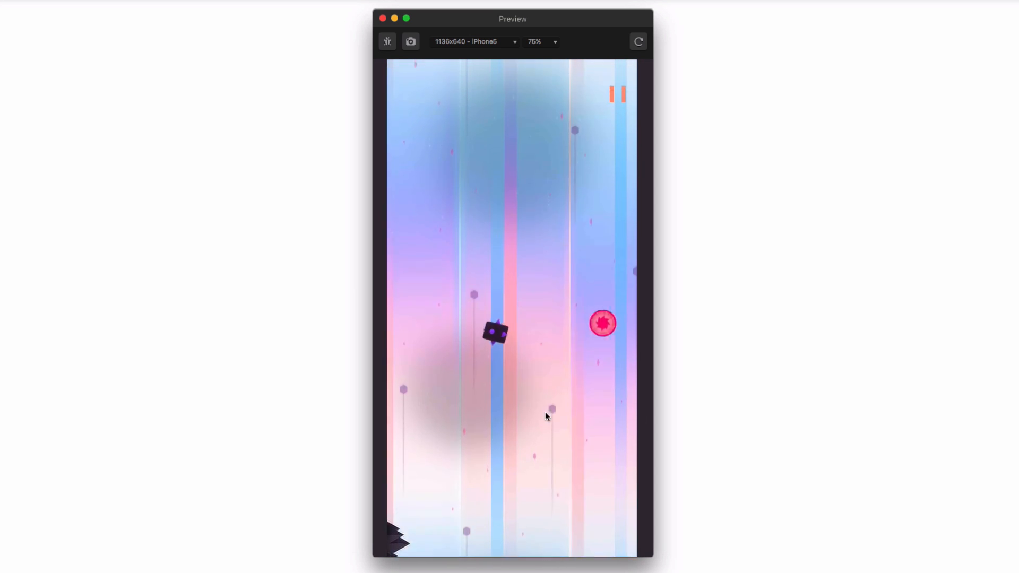
left_click(546, 413)
left_click(546, 412)
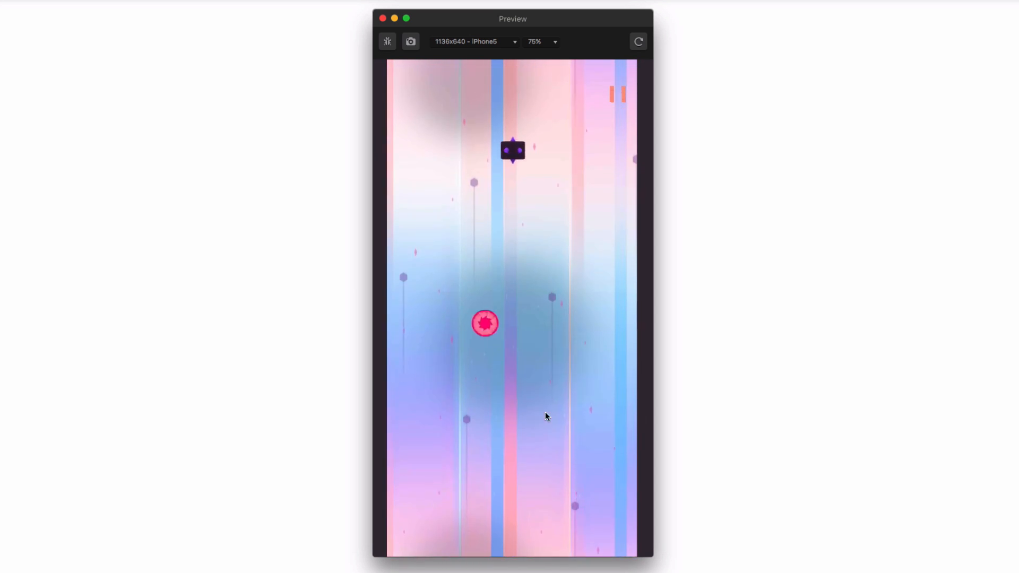
Retry the level and keep playtesting it to observe how the square enemy moves with its distance-based wake-up
left_click(545, 413)
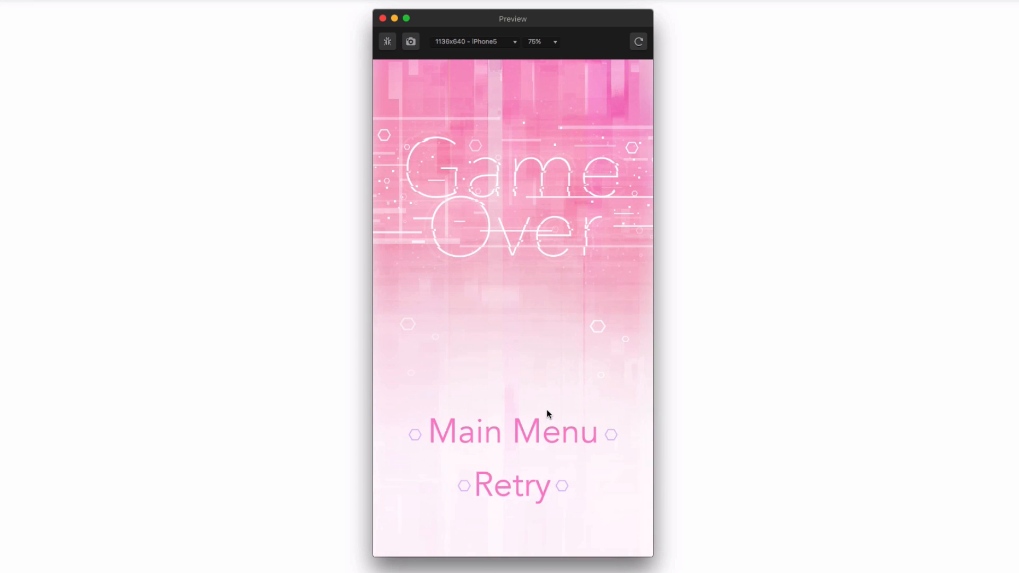
left_click(539, 485)
left_click(546, 409)
left_click(546, 406)
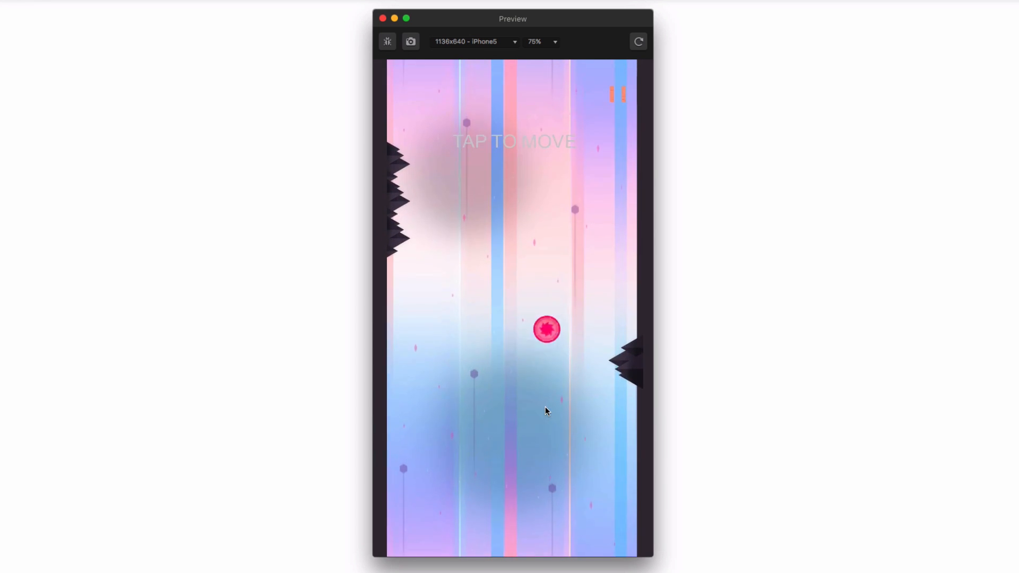
left_click(545, 408)
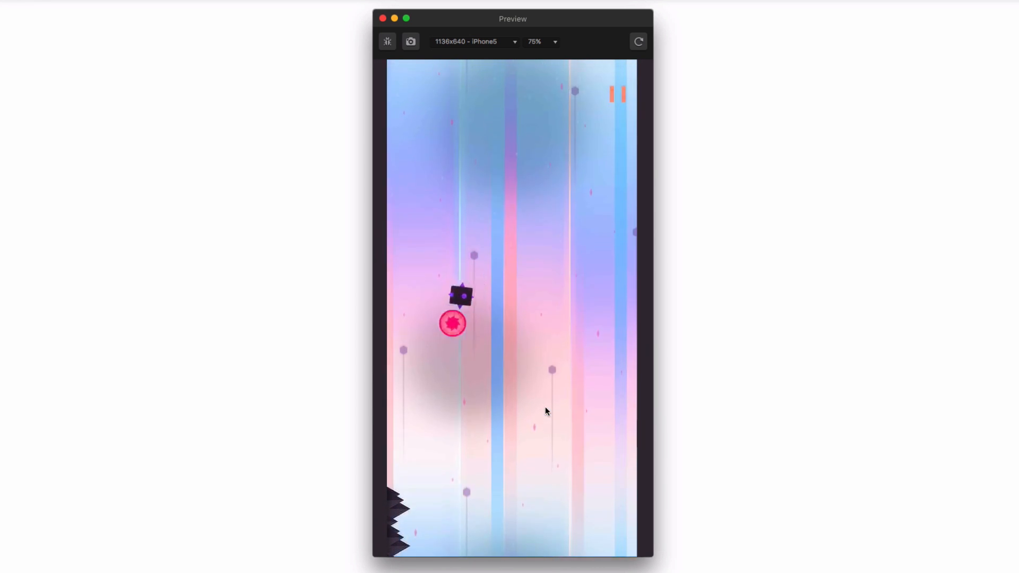
left_click(529, 478)
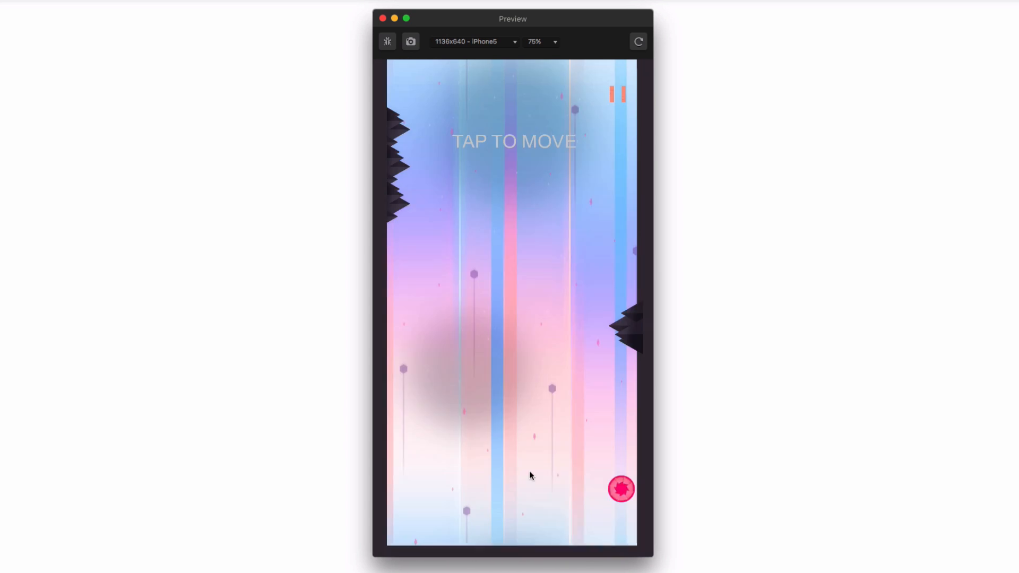
left_click(534, 409)
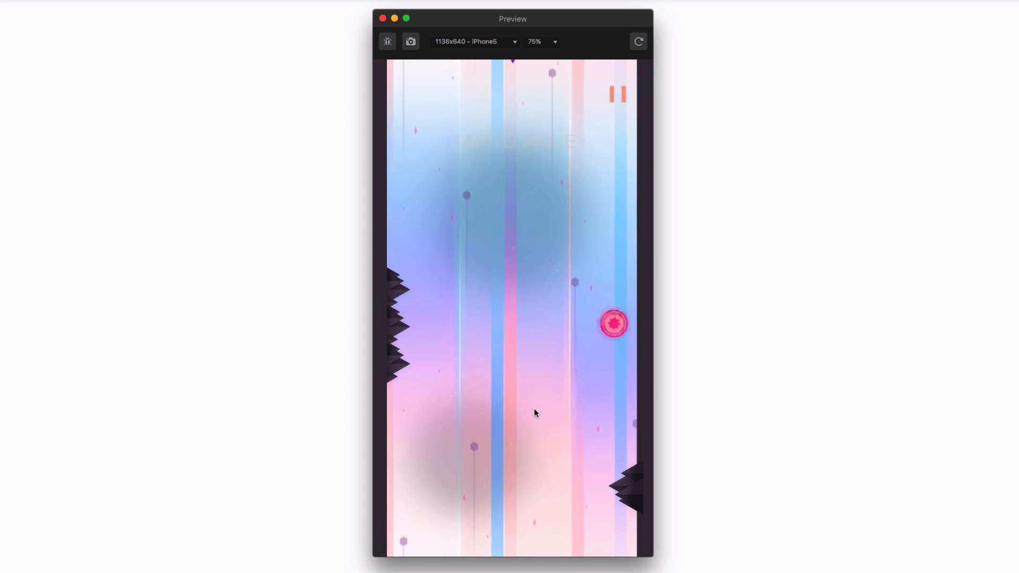
left_click(534, 409)
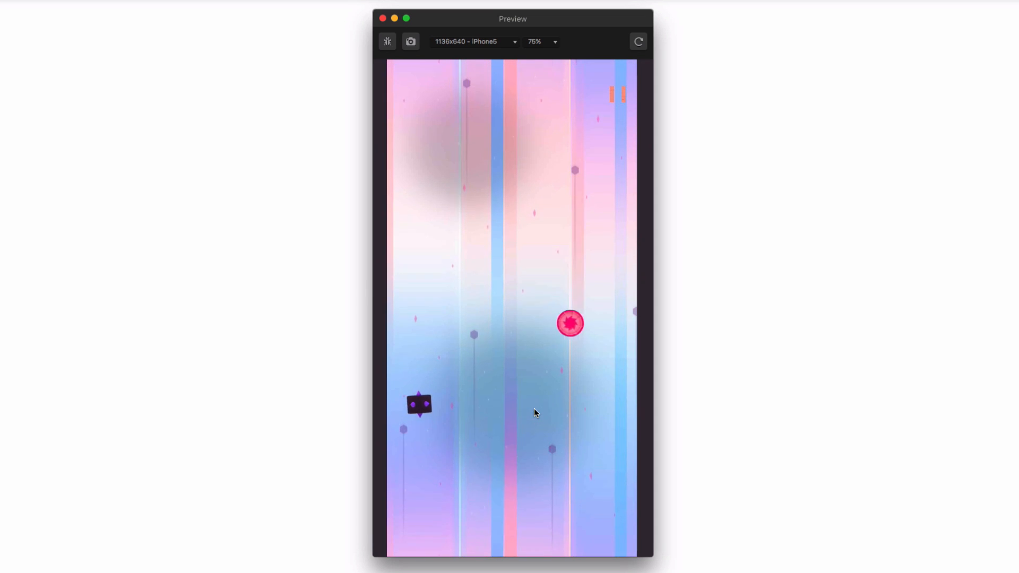
left_click(534, 409)
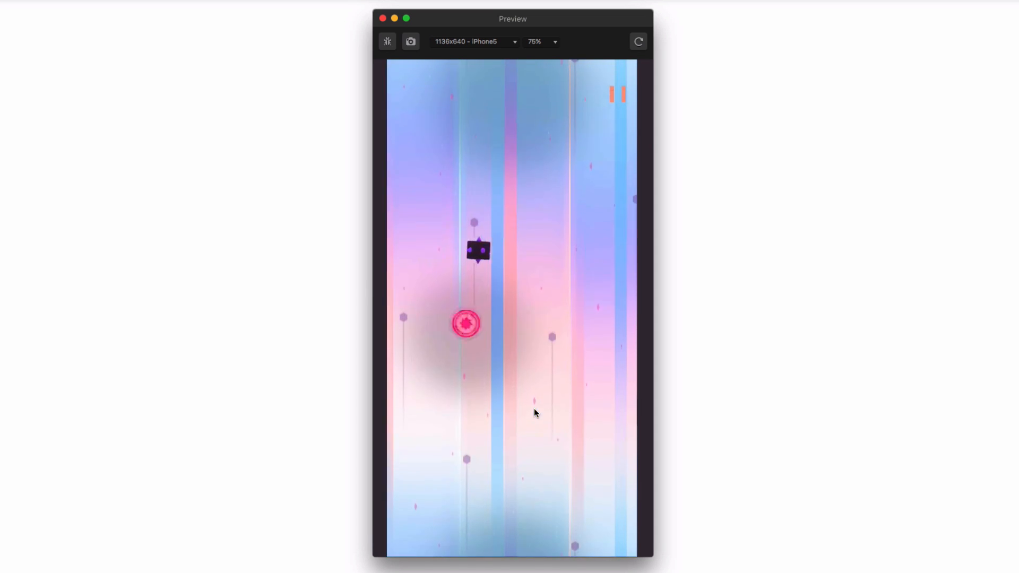
left_click(534, 408)
left_click(533, 409)
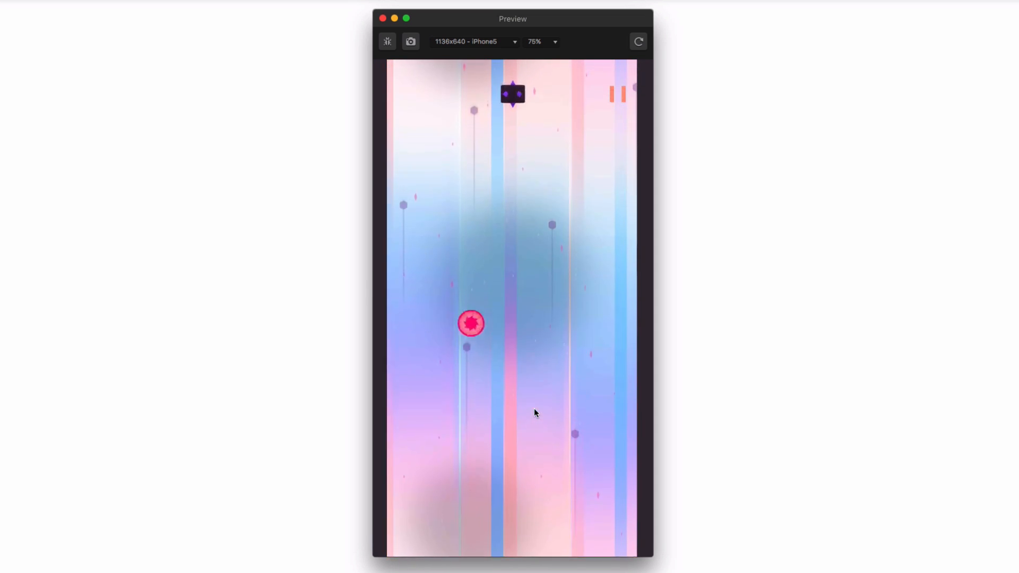
left_click(534, 409)
left_click(534, 409)
left_click(534, 409)
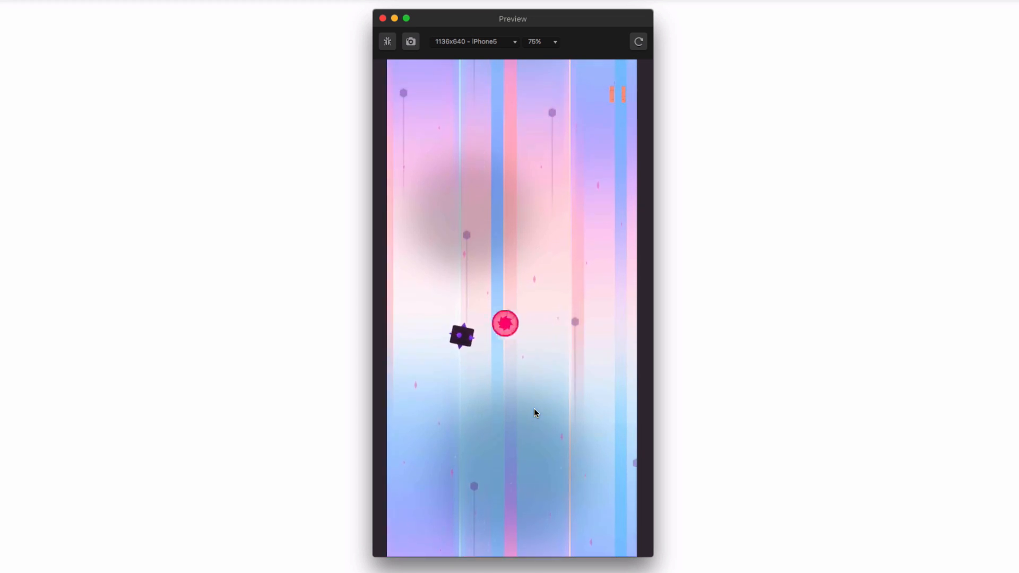
left_click(534, 412)
left_click(534, 412)
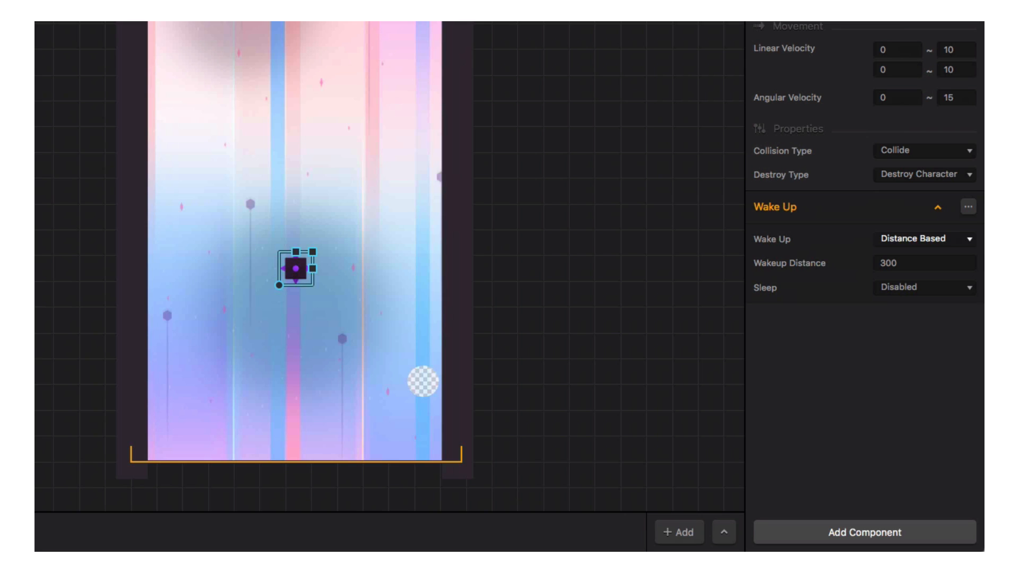
Set the Wake Up component's Sleep option to Distance Based with a sleep distance of 200
left_click(912, 289)
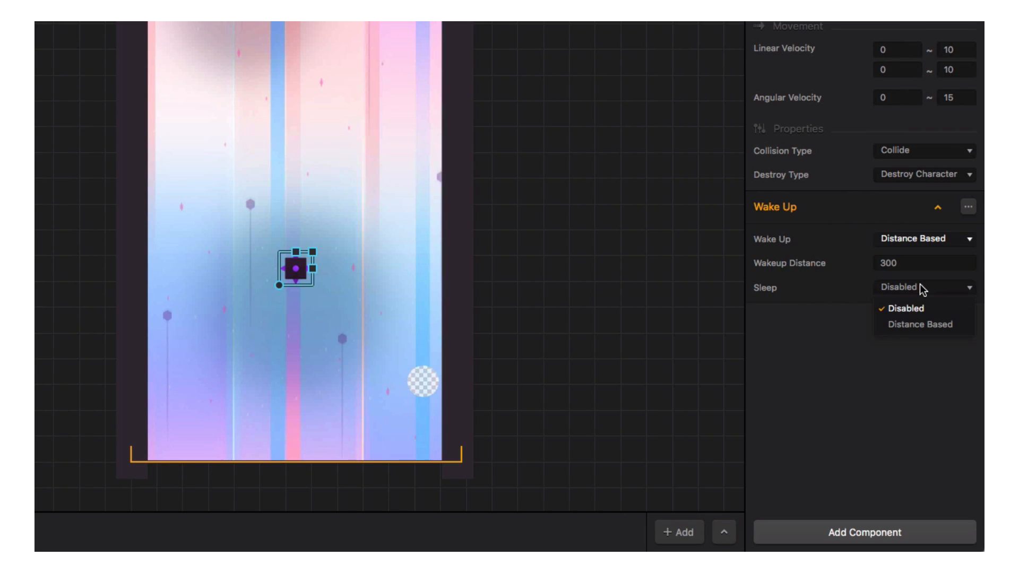
left_click(955, 326)
left_click(873, 312)
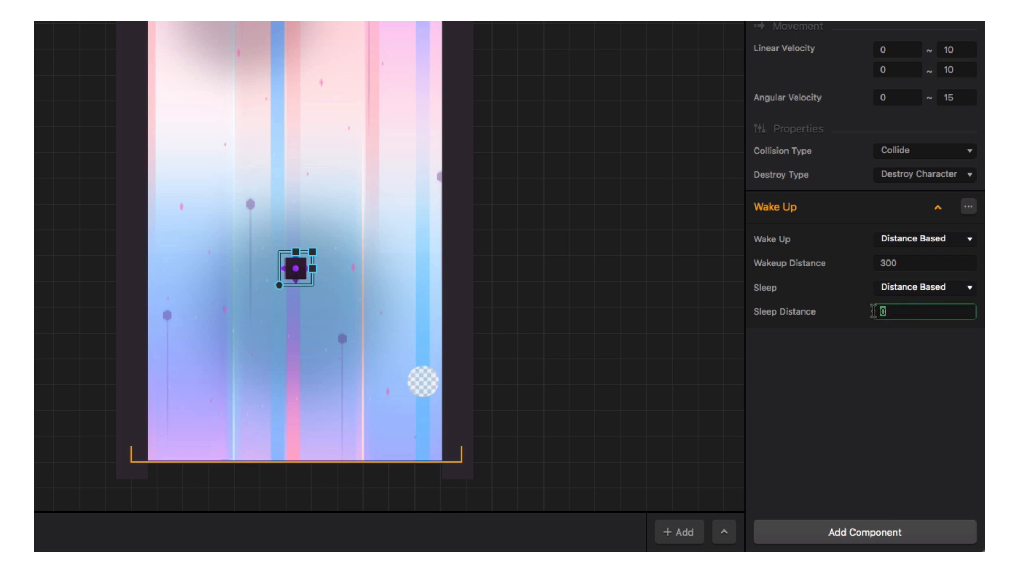
type("500")
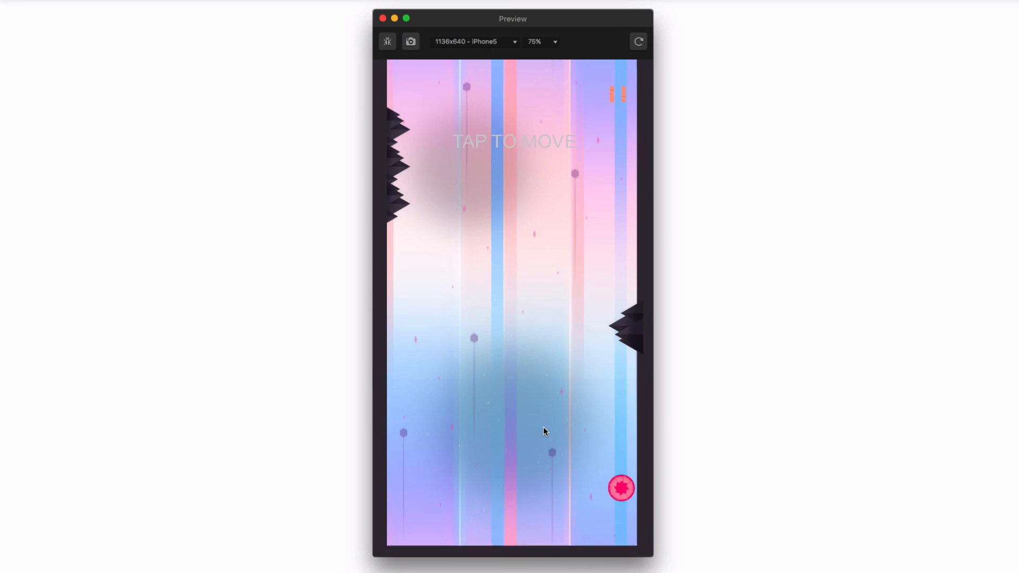
Playtest the level in the preview to check how the square enemy behaves with distance-based sleep
left_click(543, 427)
left_click(543, 427)
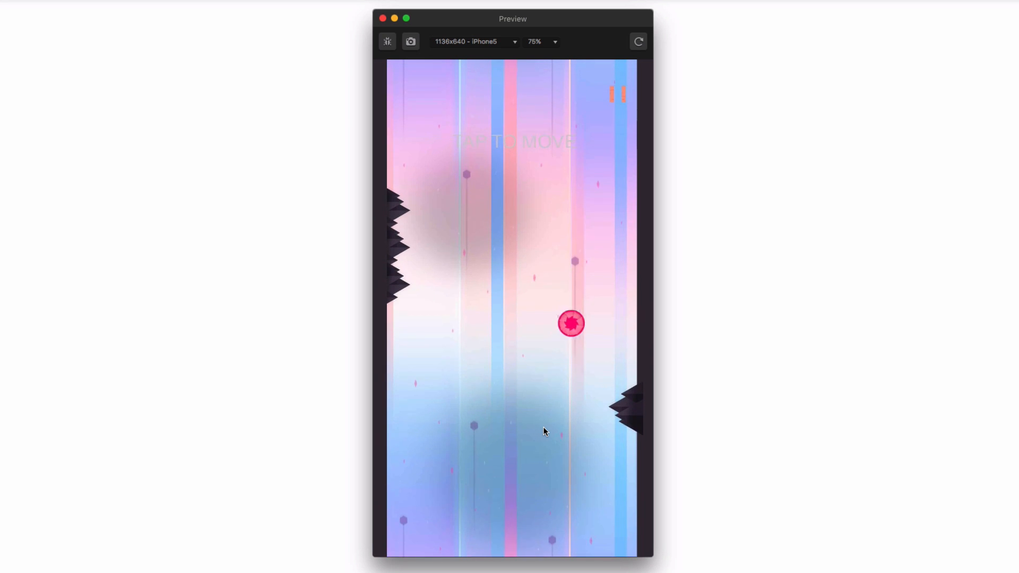
left_click(543, 427)
left_click(543, 426)
left_click(543, 426)
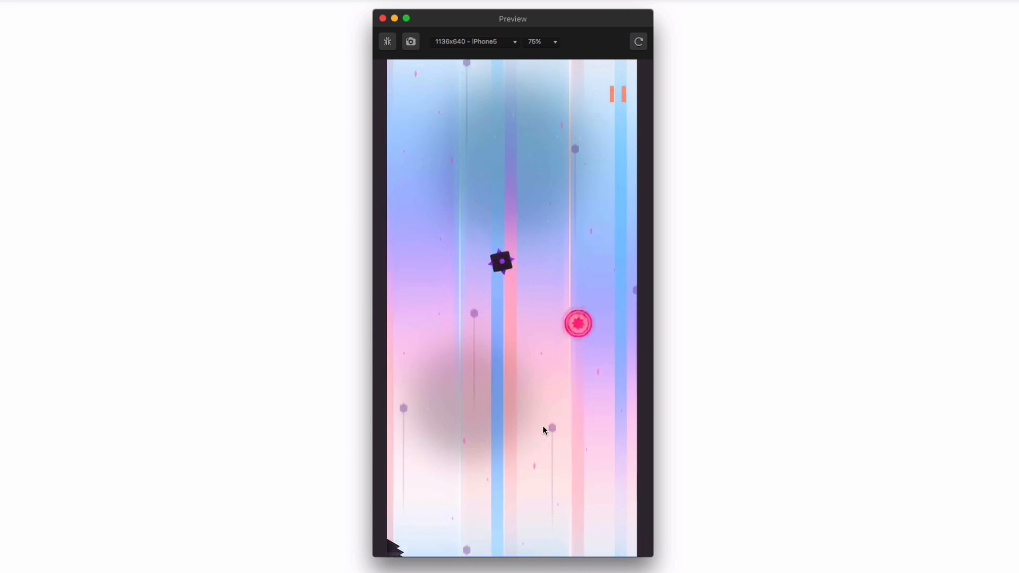
left_click(542, 426)
left_click(543, 426)
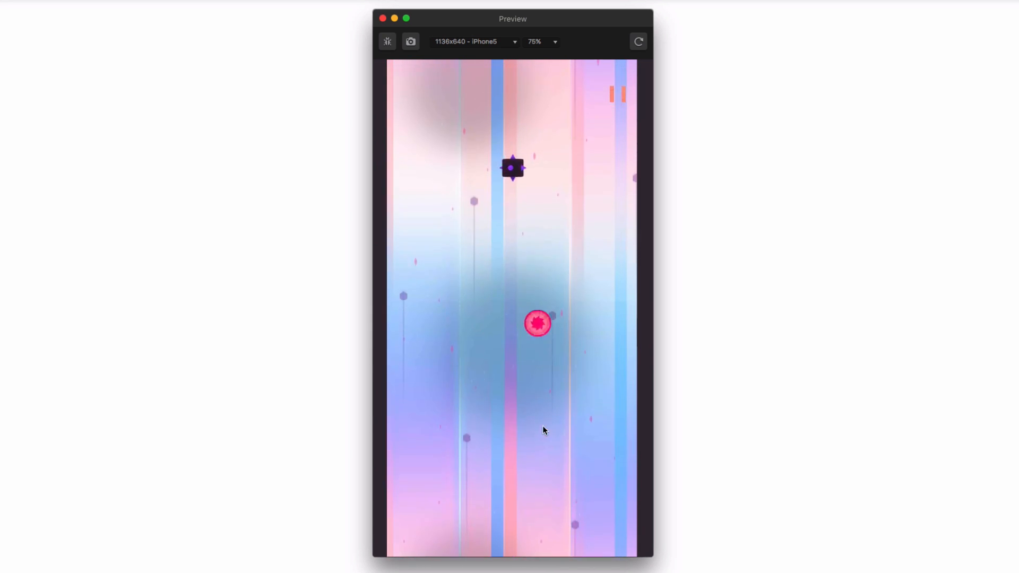
left_click(543, 426)
left_click(543, 426)
left_click(543, 427)
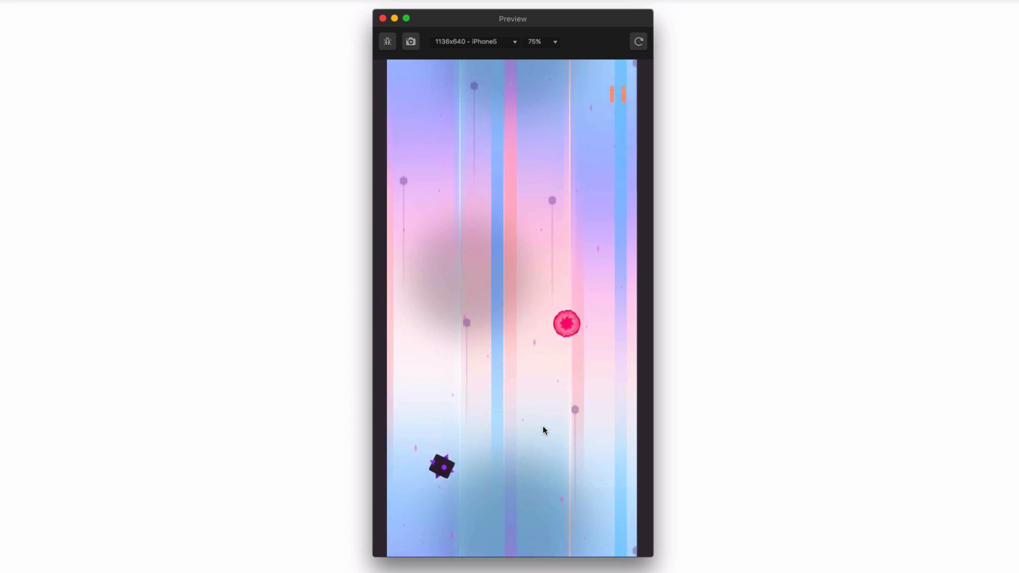
left_click(543, 426)
left_click(542, 425)
left_click(543, 426)
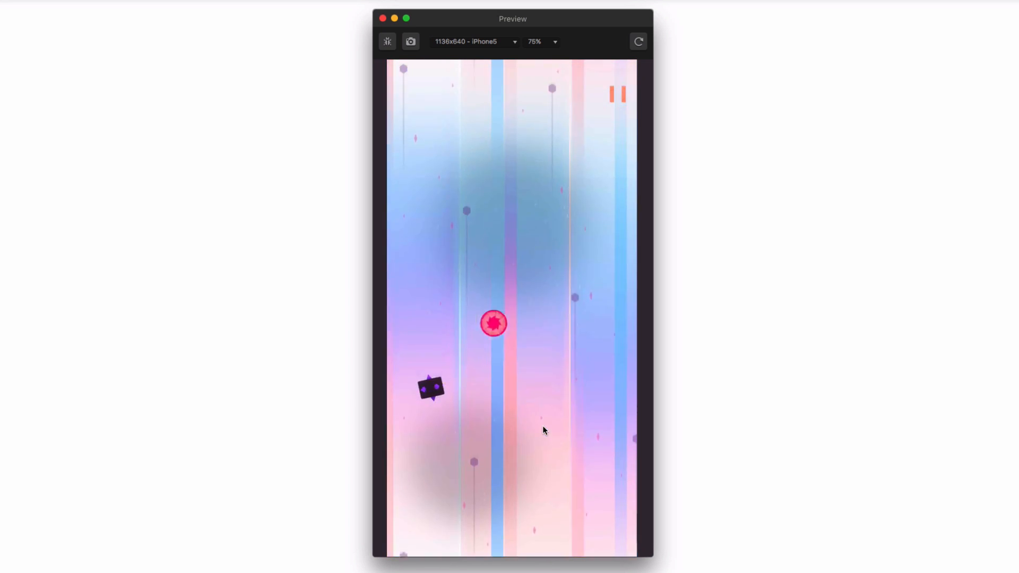
left_click(542, 425)
left_click(543, 425)
left_click(542, 425)
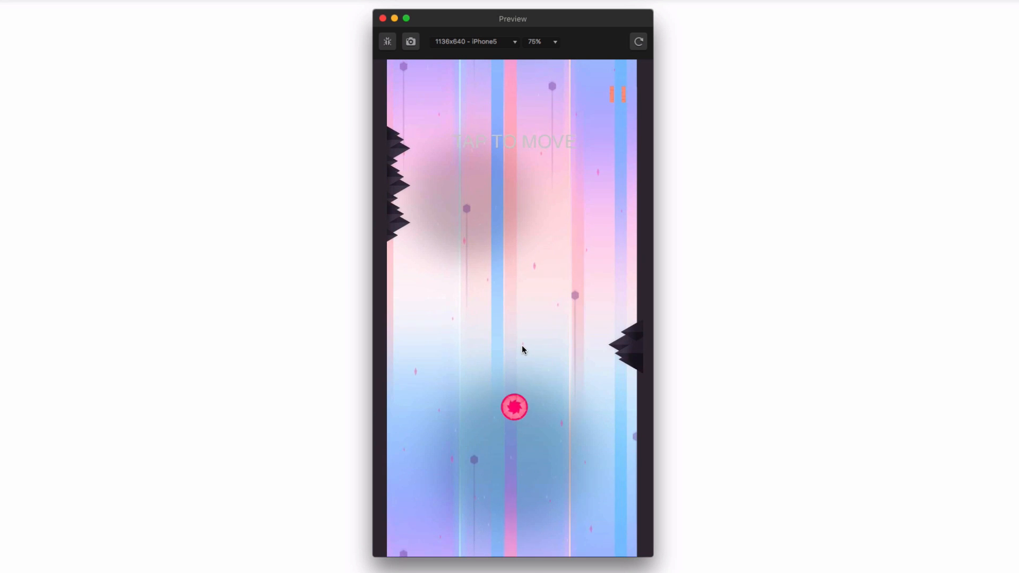
left_click(521, 345)
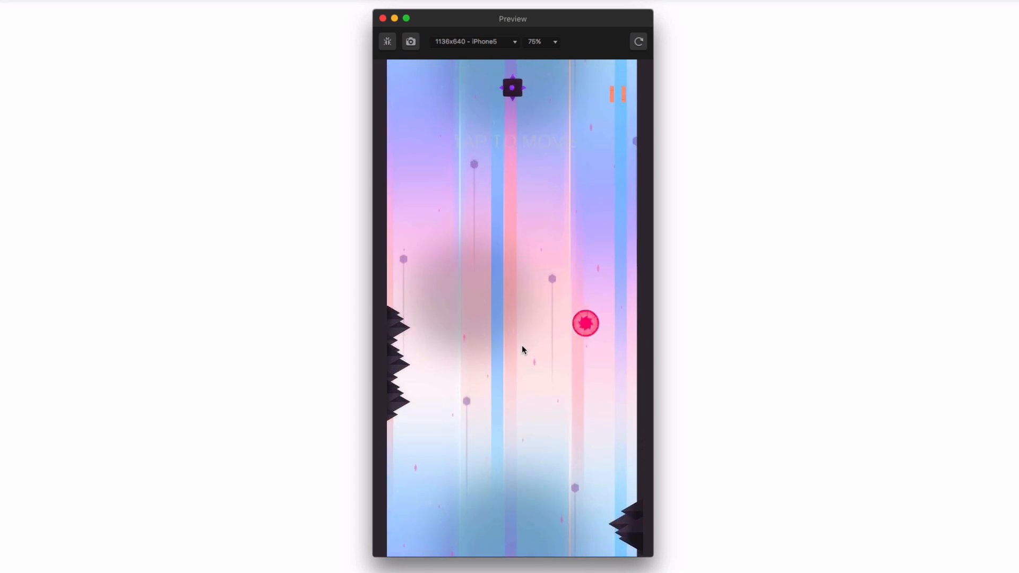
left_click(522, 345)
left_click(521, 345)
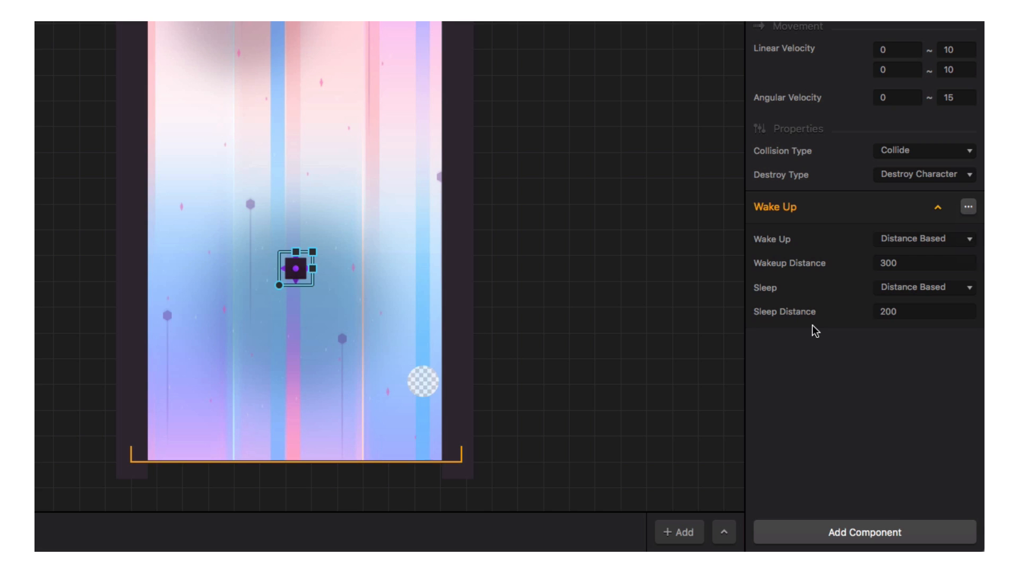
Remove the Wake Up component from the square enemy and add a Spawner component in its place
left_click(965, 208)
left_click(967, 236)
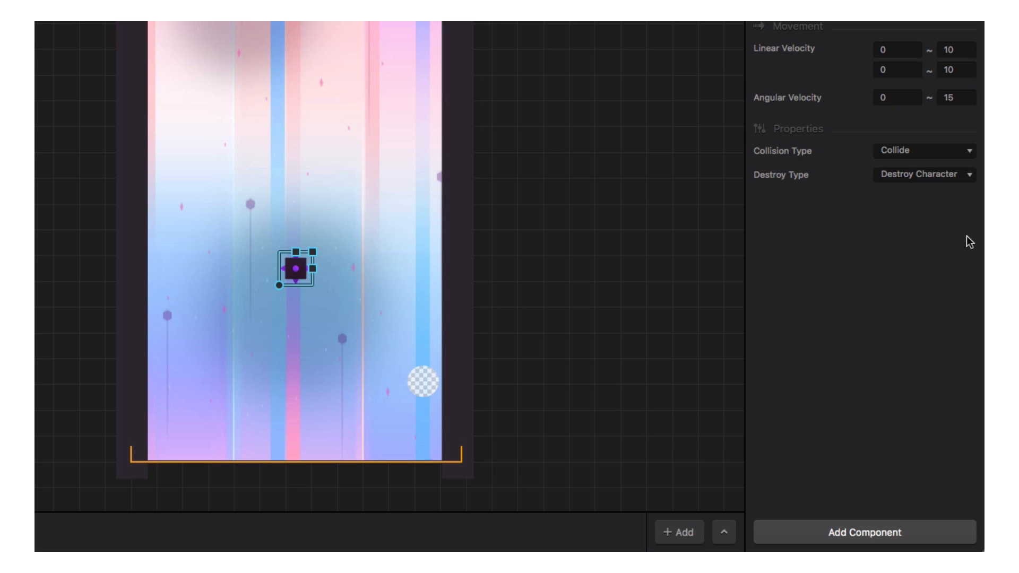
left_click(792, 528)
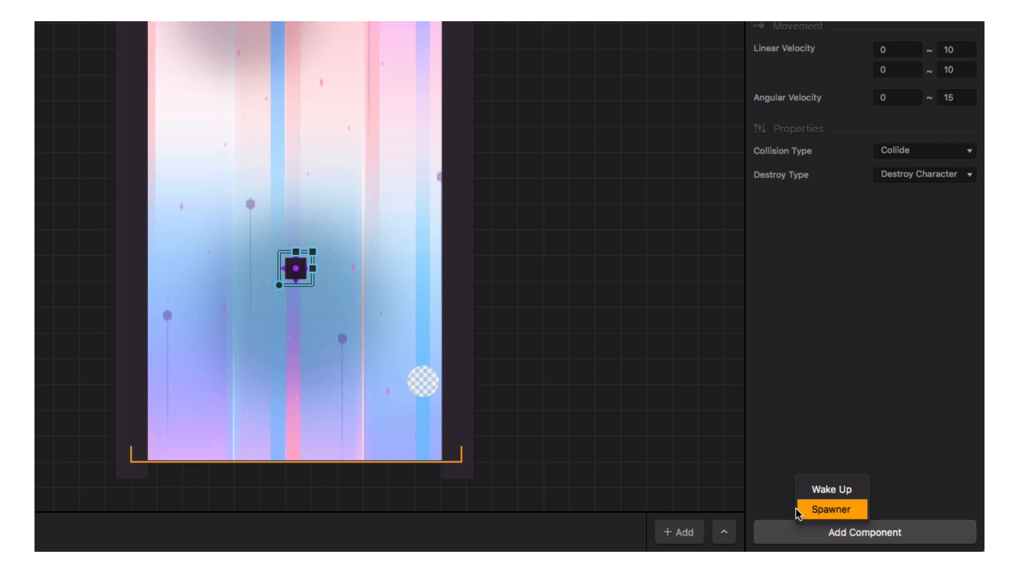
left_click(828, 510)
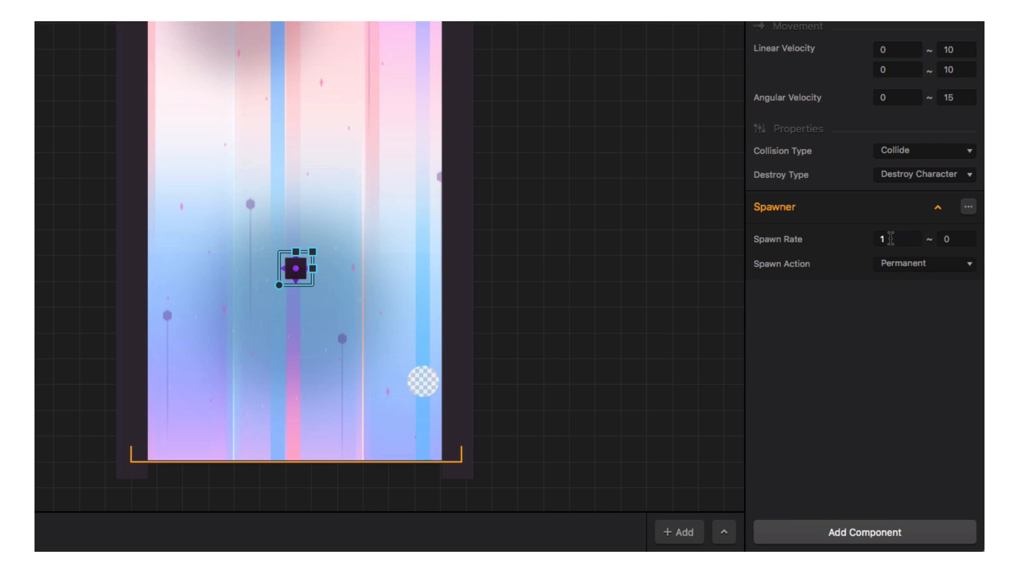
Try a base spawn rate of 0.2 for the enemy's Spawner and playtest the level in the preview
left_click(951, 237)
left_click(873, 240)
type("0.2")
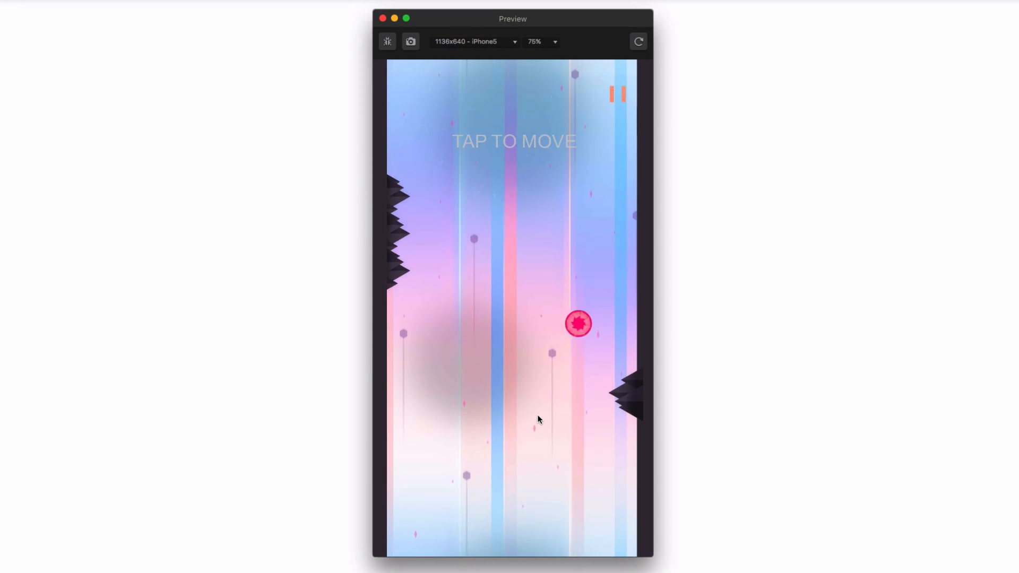
left_click(538, 417)
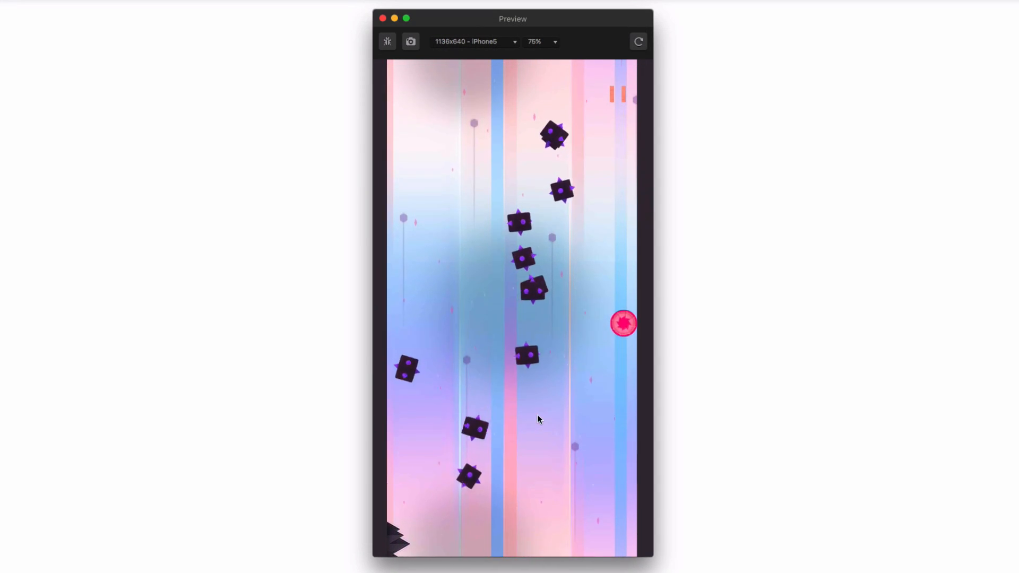
left_click(538, 417)
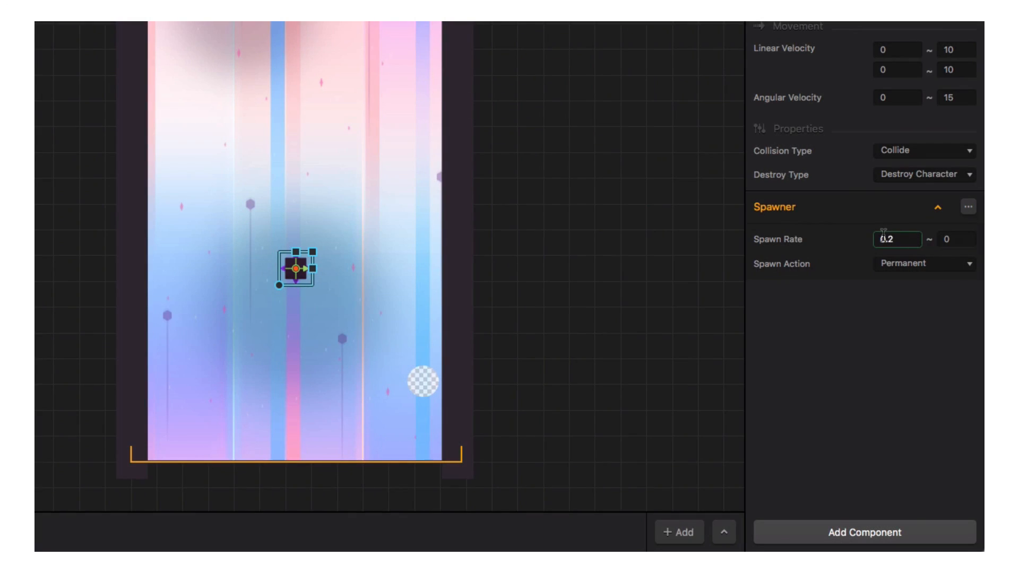
Set the Spawner's base spawn rate to 1 and playtest the level to check how enemies spawn
left_click_drag(896, 239, 856, 238)
type("1")
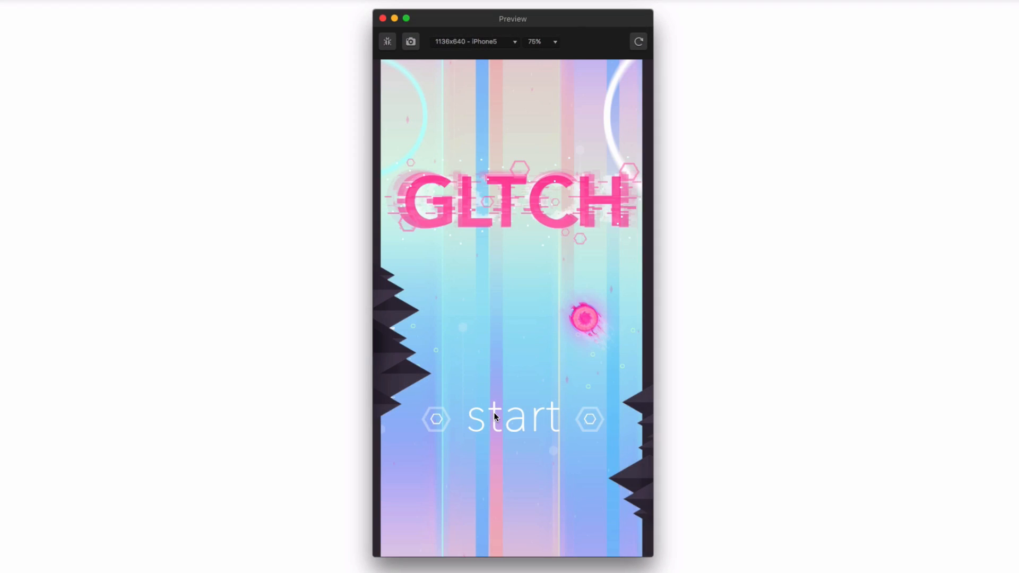
left_click(495, 417)
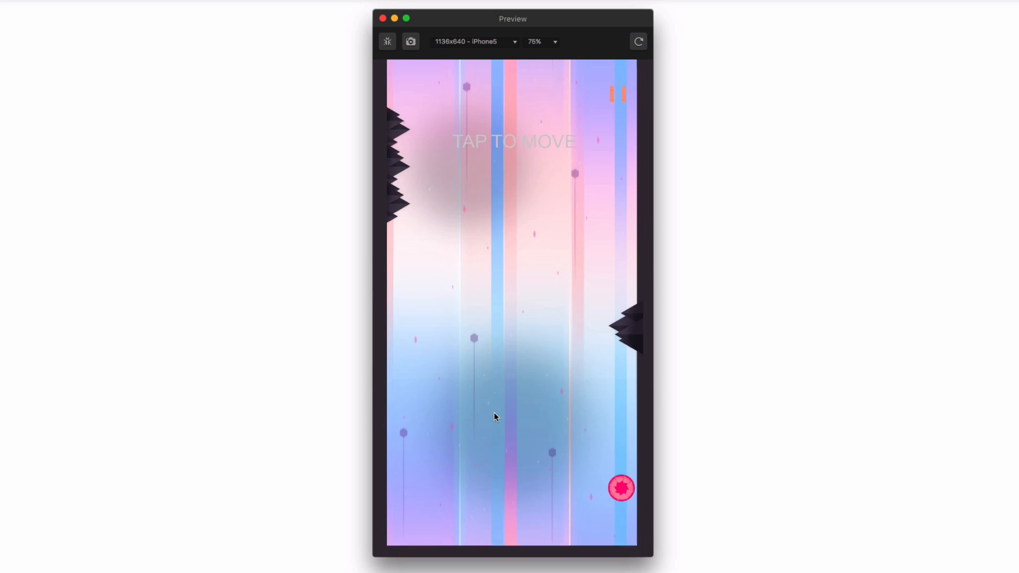
left_click(499, 416)
left_click(500, 412)
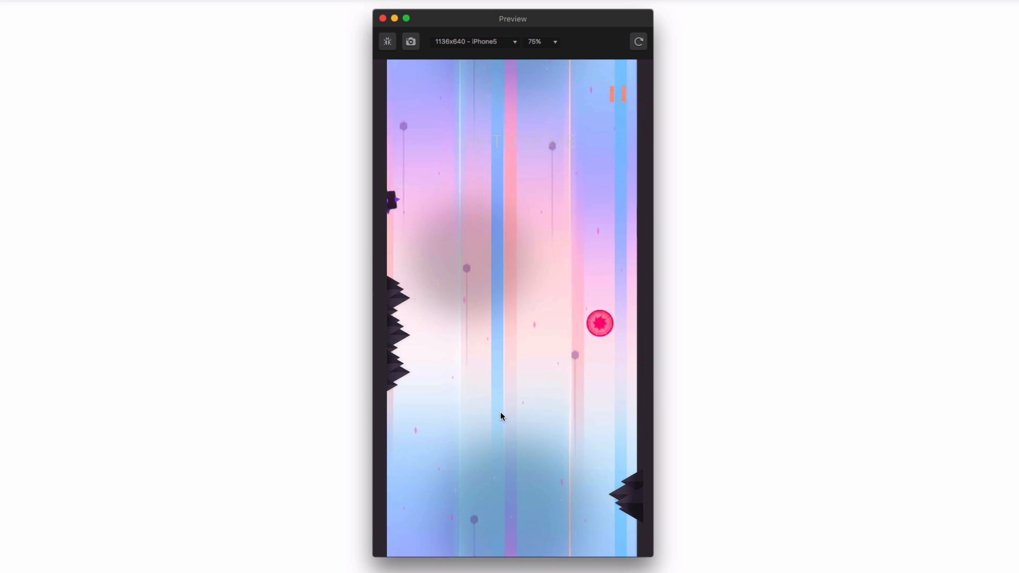
left_click(501, 412)
left_click(501, 413)
left_click(500, 412)
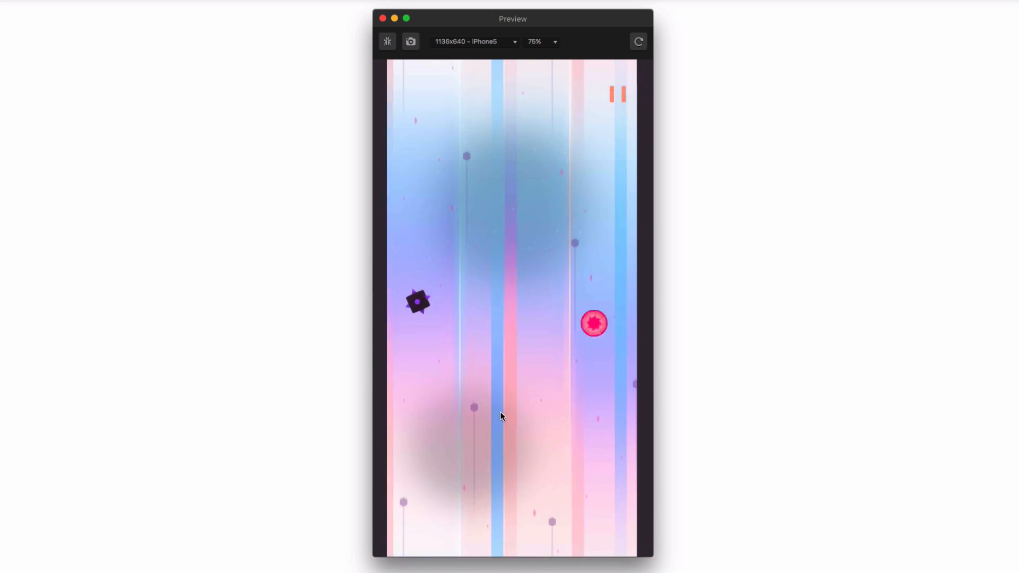
left_click(500, 410)
left_click(500, 409)
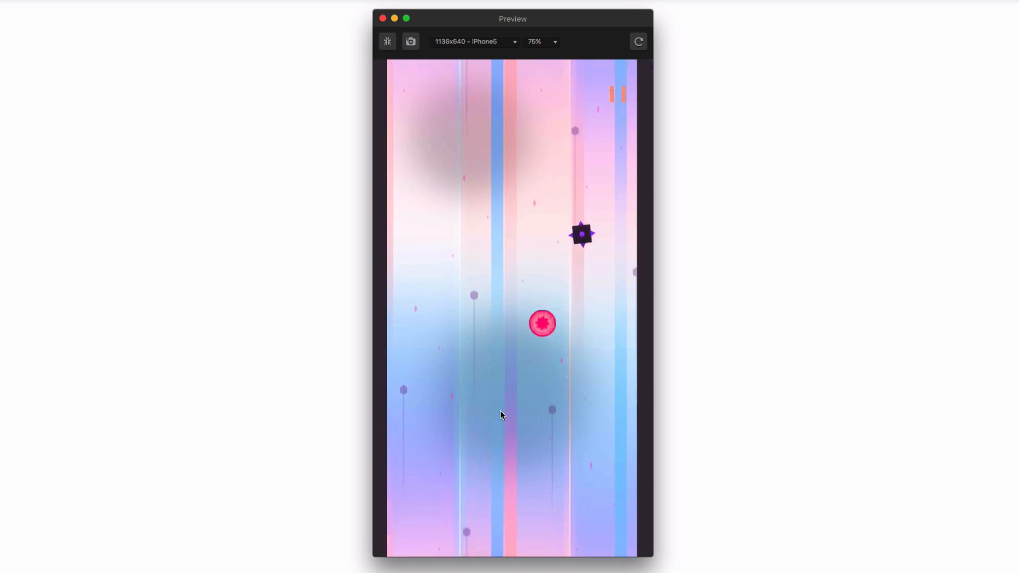
left_click(500, 409)
left_click(500, 410)
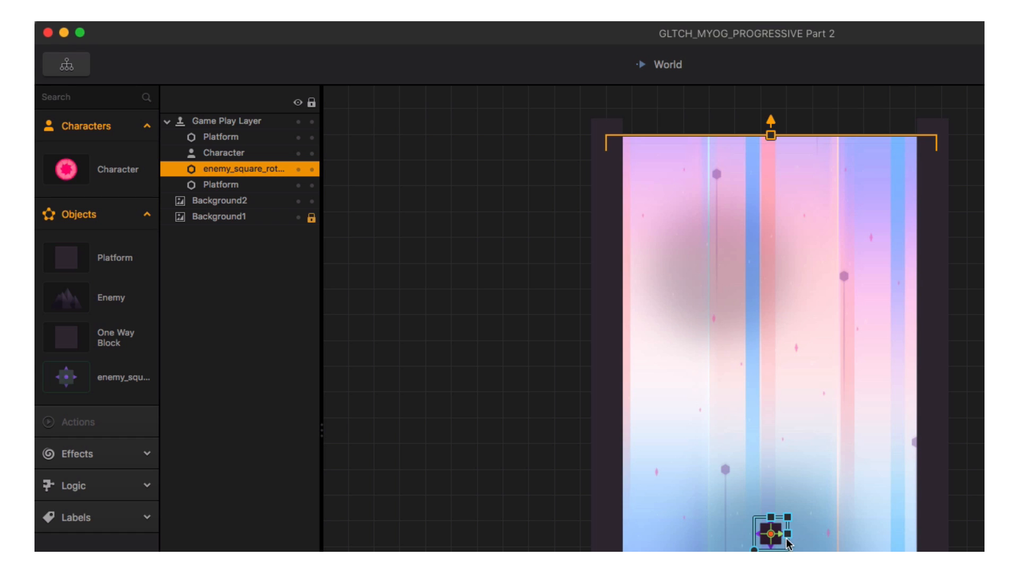
Duplicate the square enemy in the Game Play Layer and select the copy in the scene list
key("super+d")
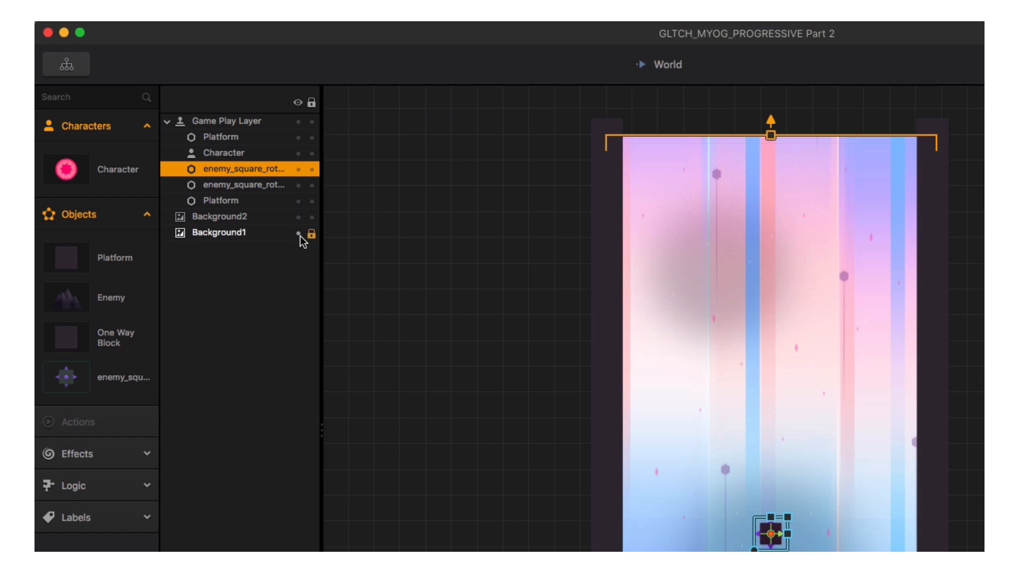
left_click(262, 183)
left_click(262, 169)
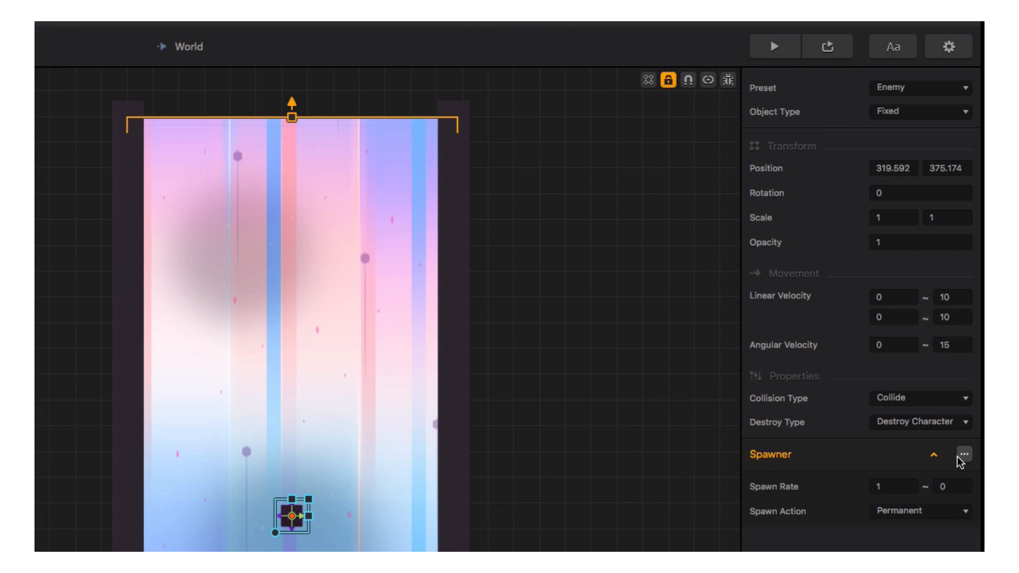
Remove the Spawner component from the duplicated square enemy and set its random velocity ranges to 0
left_click(958, 456)
left_click(963, 486)
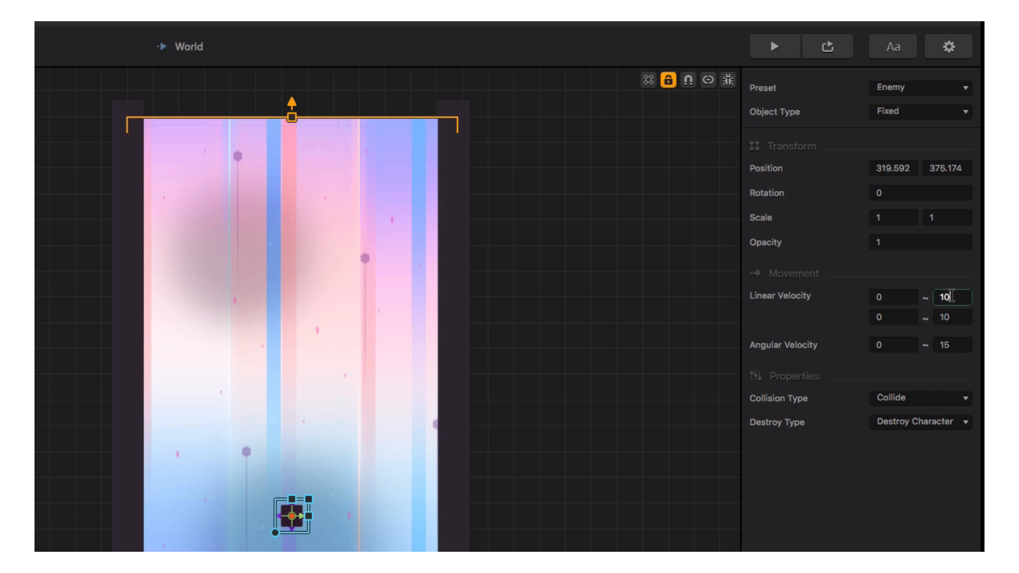
left_click_drag(952, 296, 933, 345)
type("00")
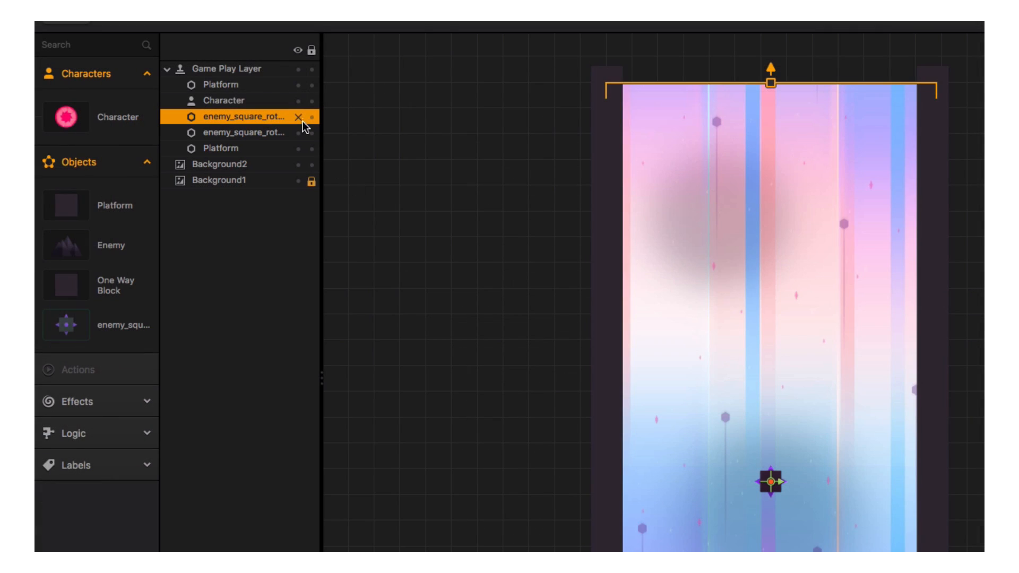
Select the spawning enemy on the canvas and playtest the level in the preview, steering the character past the stationary and spawned enemies
left_click(765, 491)
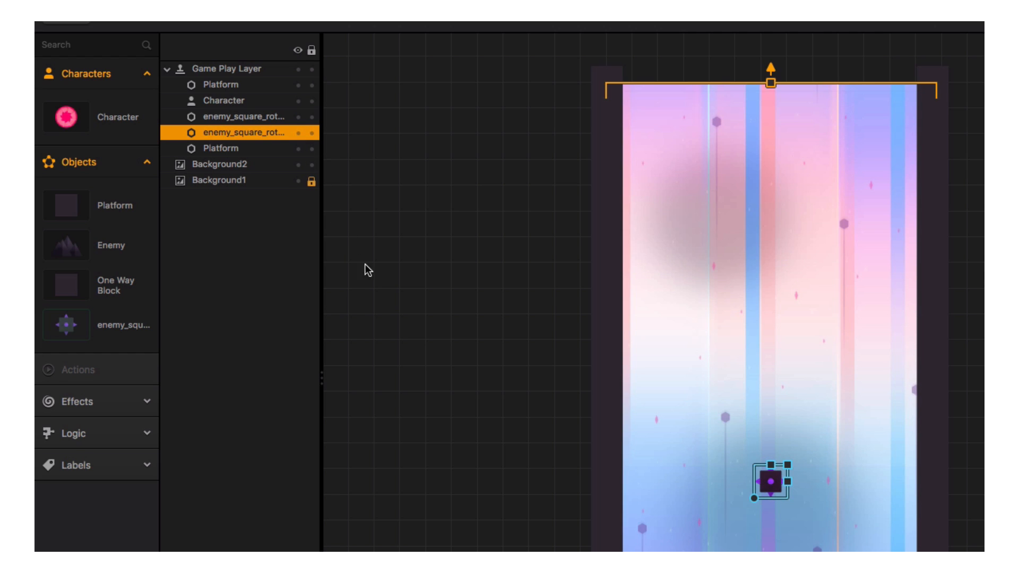
left_click(493, 396)
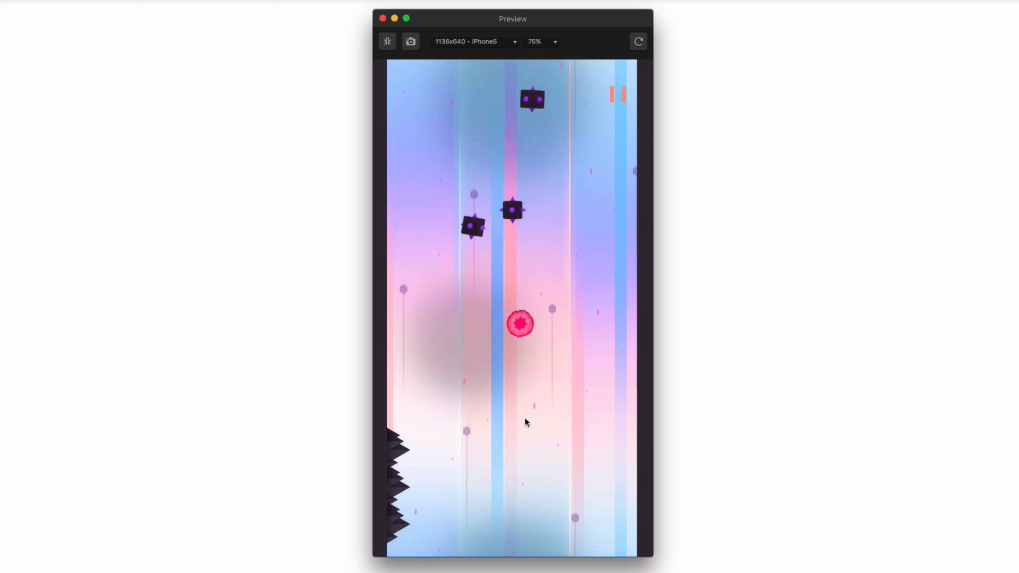
key("Left")
key("Right")
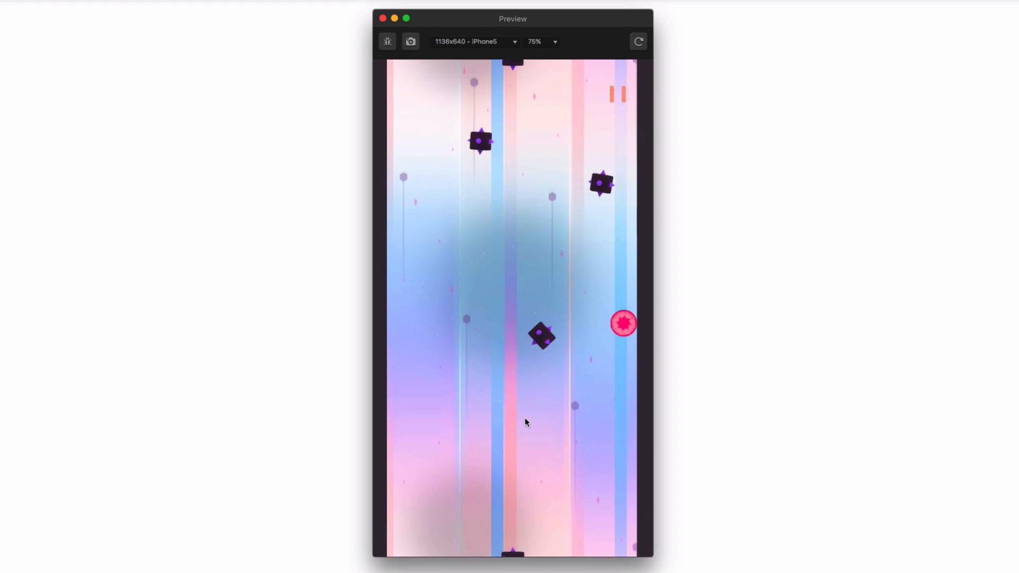
key("Left")
key("Left")
key("Right")
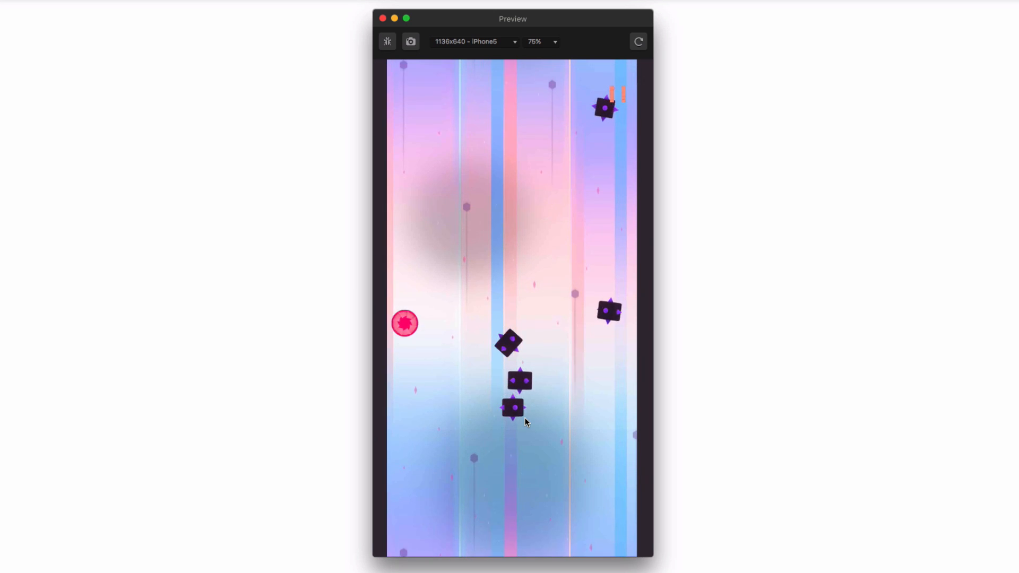
key("Left")
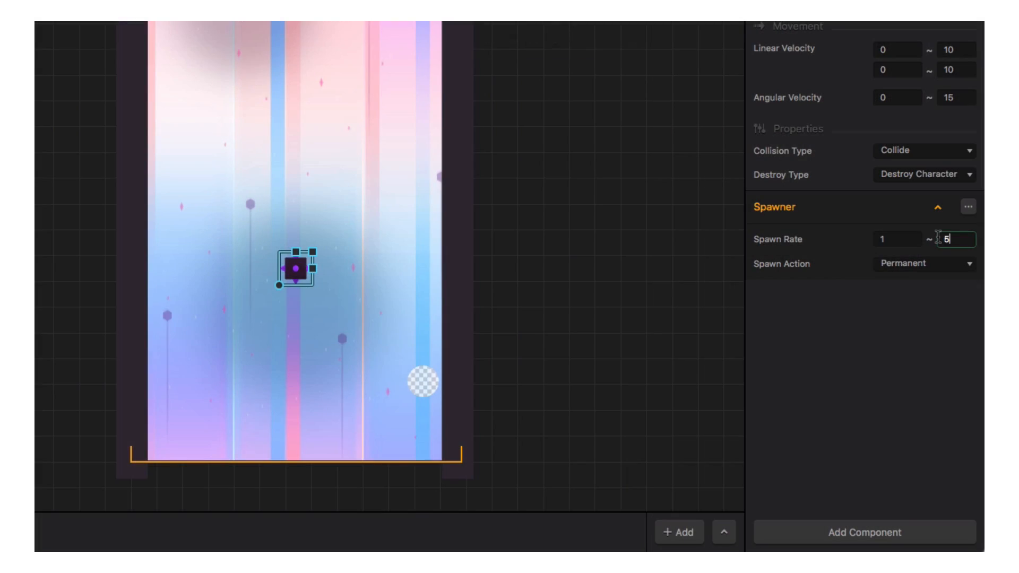
Set the Spawner's spawn rate to 0 with a random range of 5, keeping the spawn action at Permanent
left_click(897, 238)
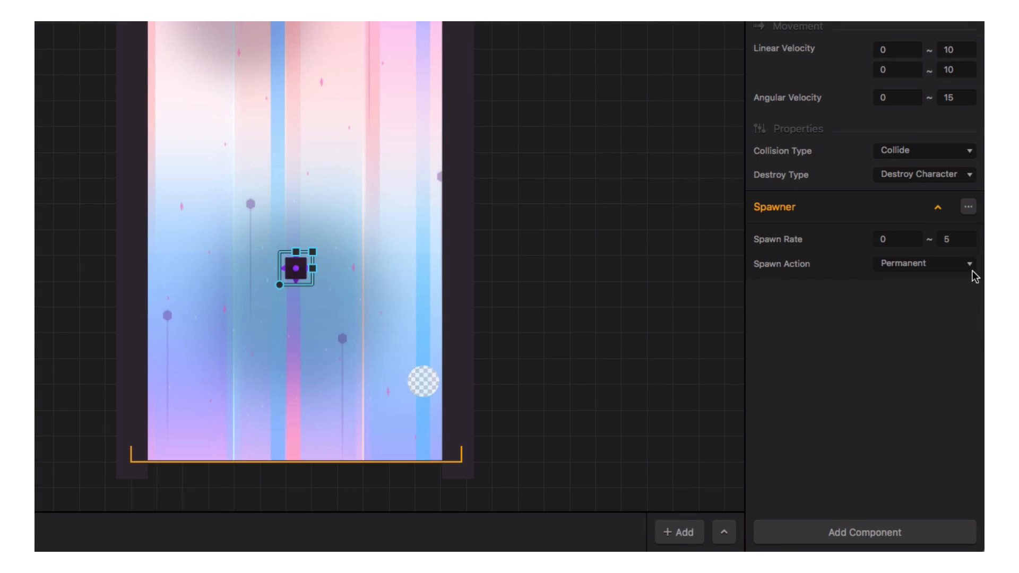
left_click(969, 266)
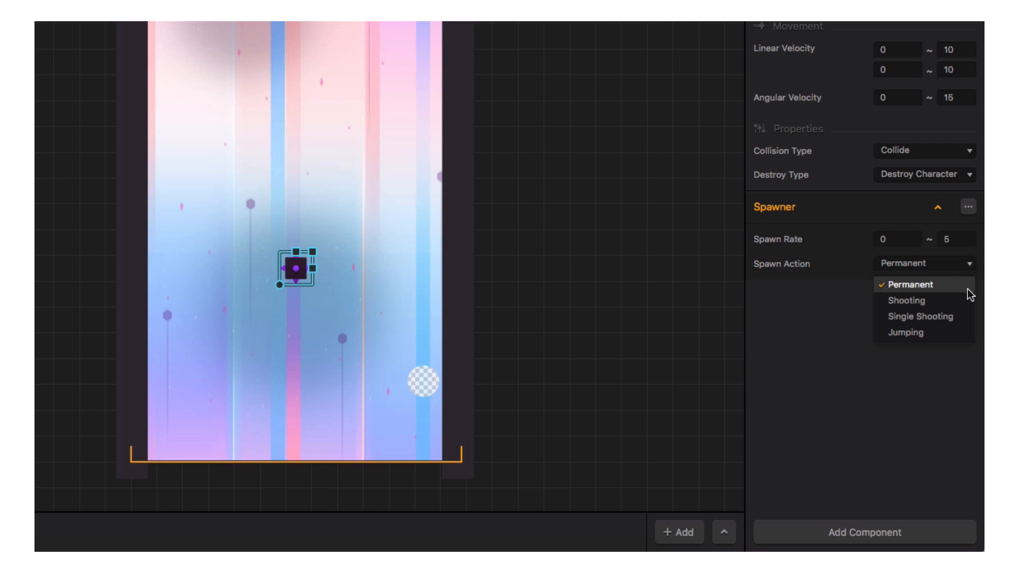
left_click(967, 289)
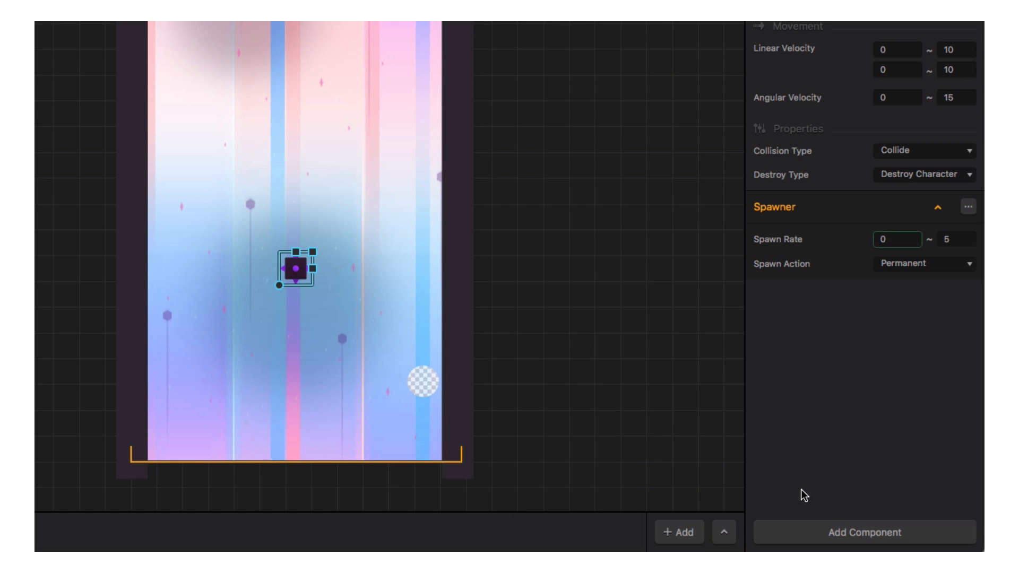
Add a Wake Up component to the spawning enemy, Distance Based with a wakeup distance of 300
left_click(795, 523)
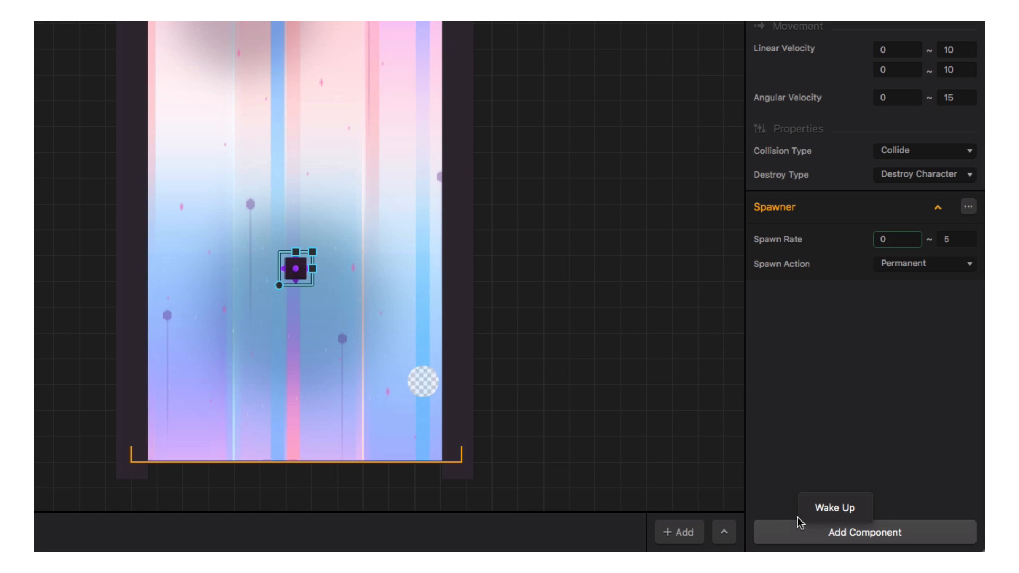
left_click(818, 508)
left_click(897, 328)
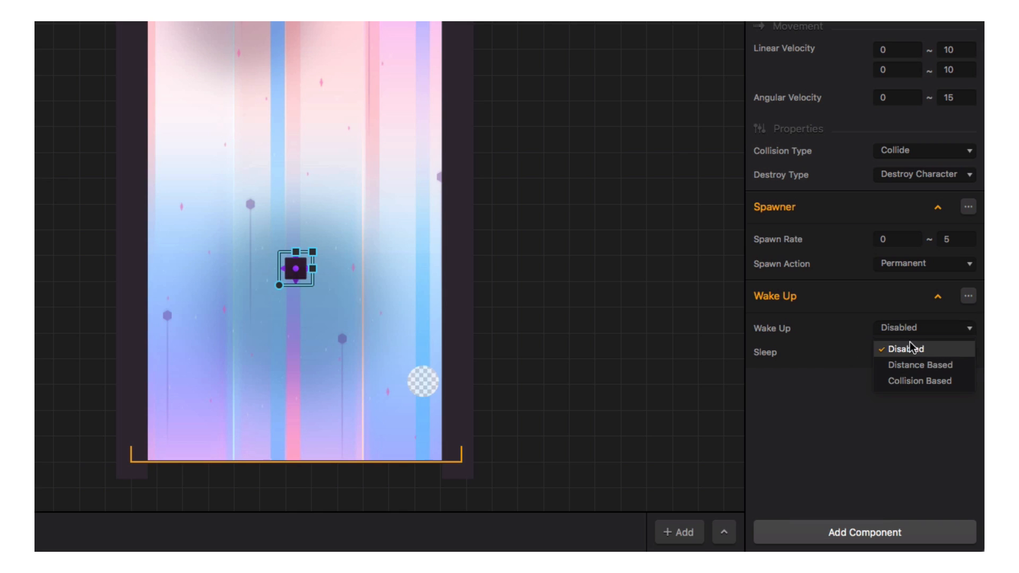
left_click(918, 364)
left_click(870, 350)
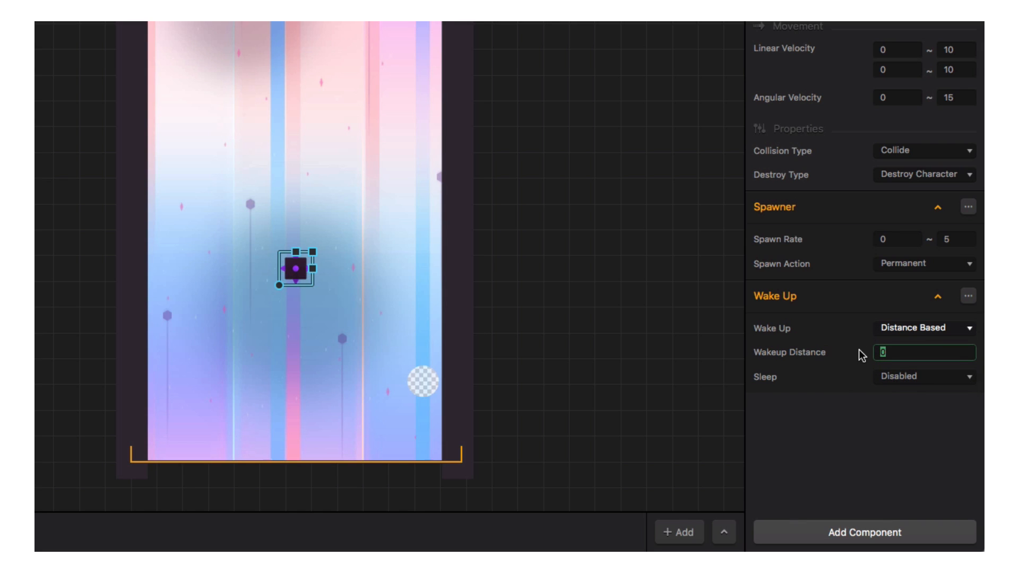
type("300")
Set the enemy's Sleep mode to Distance Based with a sleep distance of 300
left_click(921, 376)
left_click(912, 407)
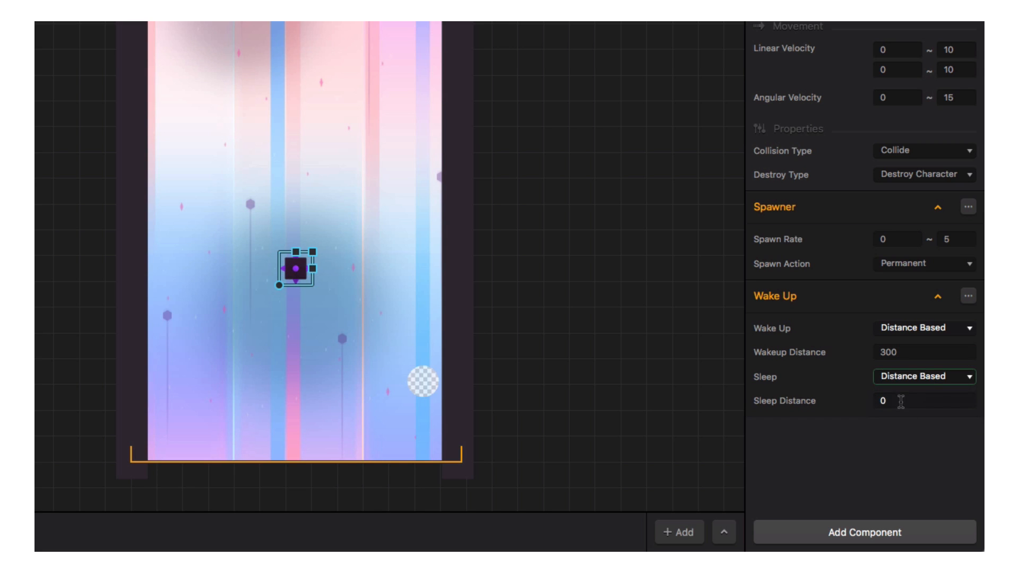
left_click(900, 402)
type("300")
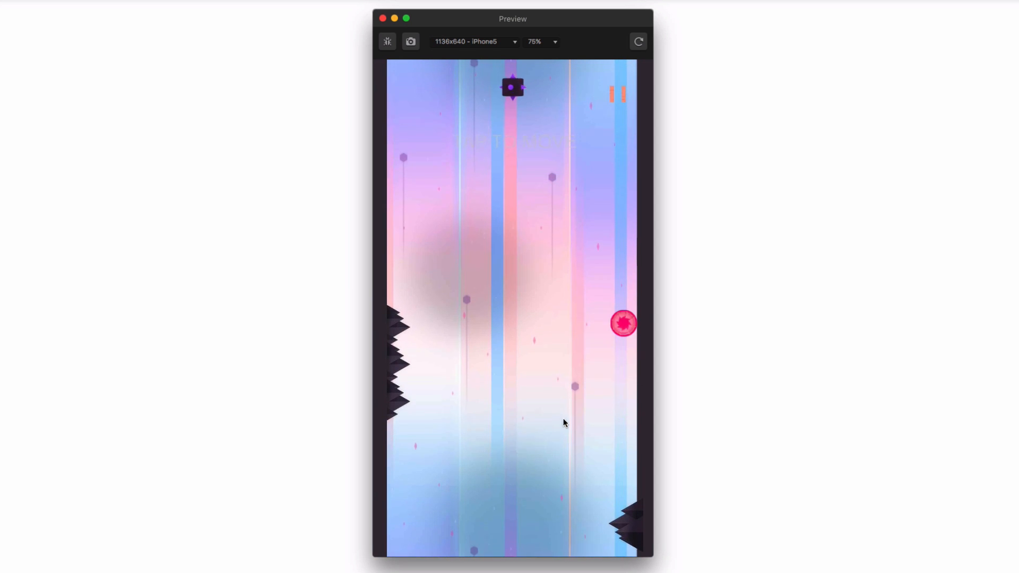
Playtest the level in the preview, restarting after a crash, to check the random spawning with distance-based wake up and sleep
left_click(569, 419)
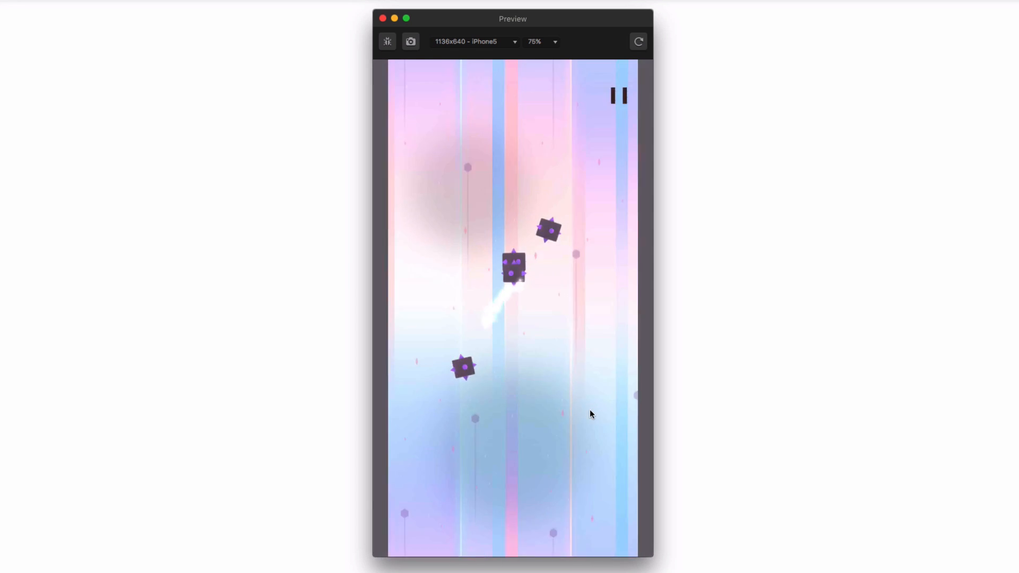
left_click(549, 479)
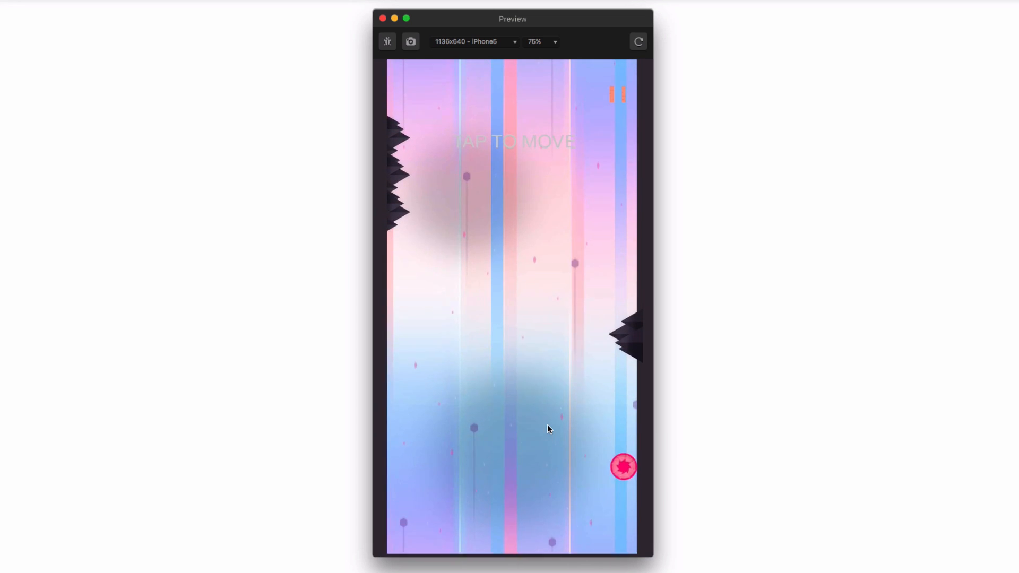
left_click(557, 387)
left_click(556, 388)
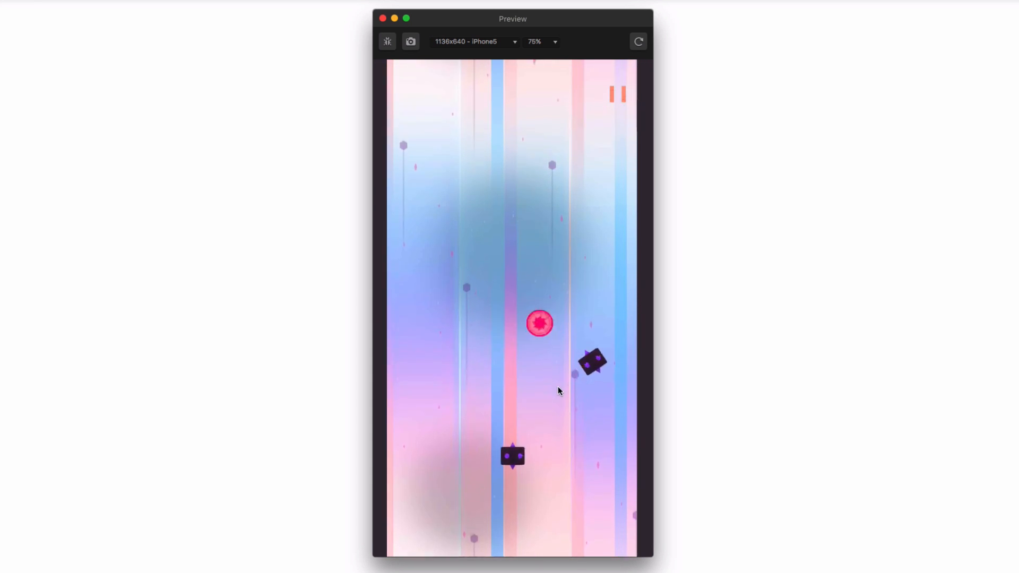
left_click(558, 387)
left_click(558, 388)
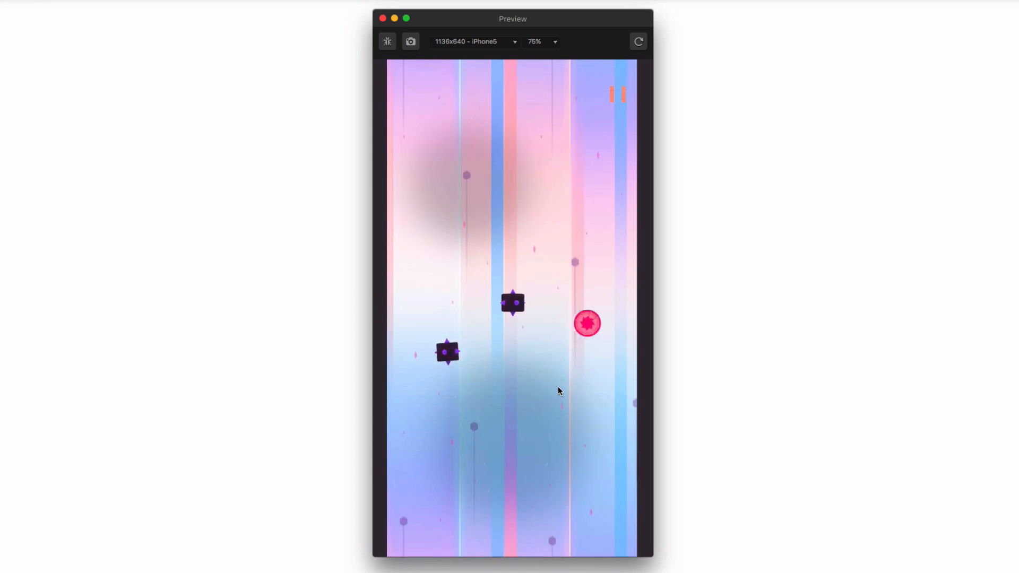
left_click(558, 388)
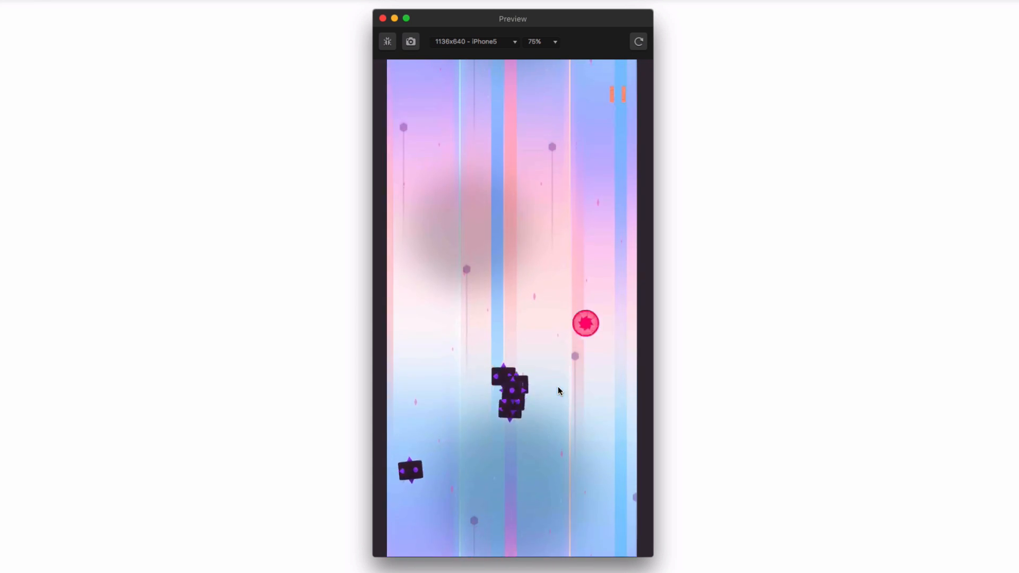
left_click(540, 365)
left_click(540, 364)
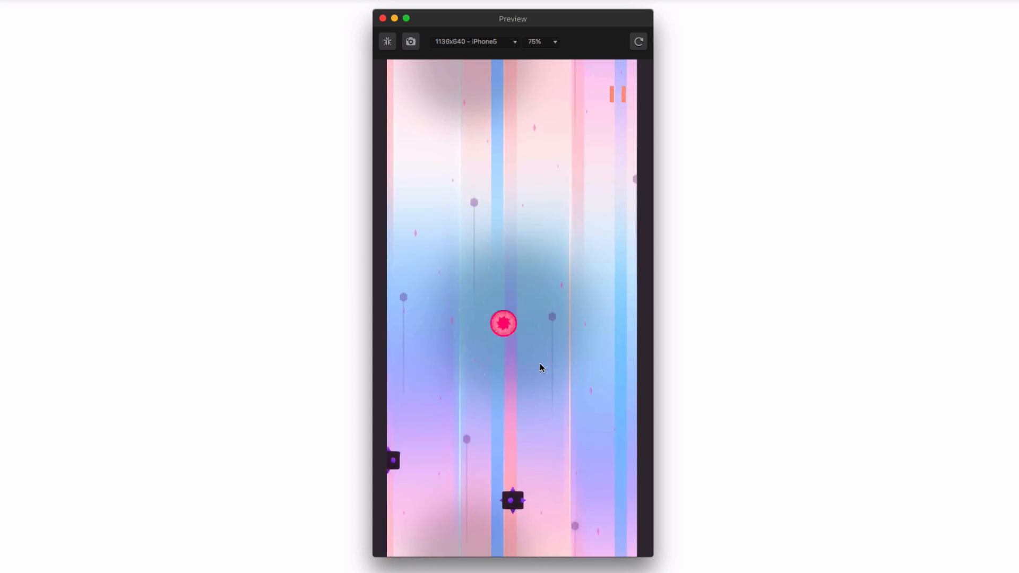
left_click(533, 353)
left_click(533, 352)
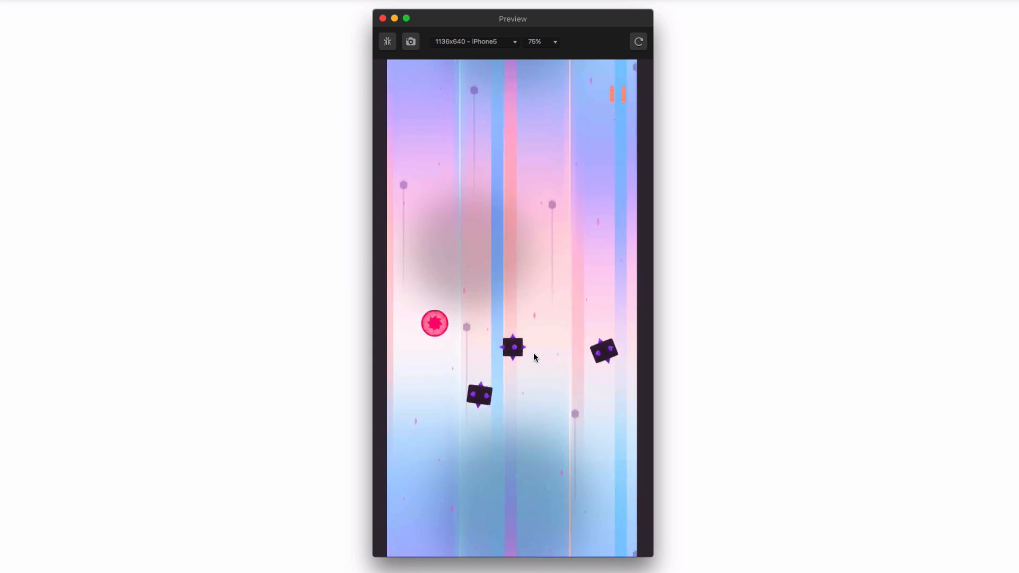
left_click(534, 353)
left_click(533, 354)
left_click(533, 353)
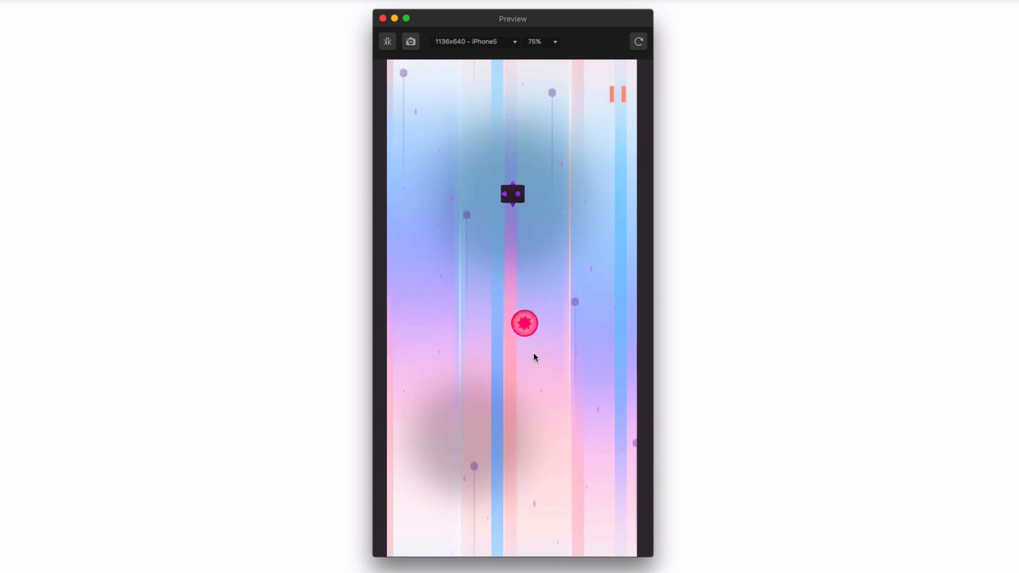
left_click(533, 353)
left_click(533, 353)
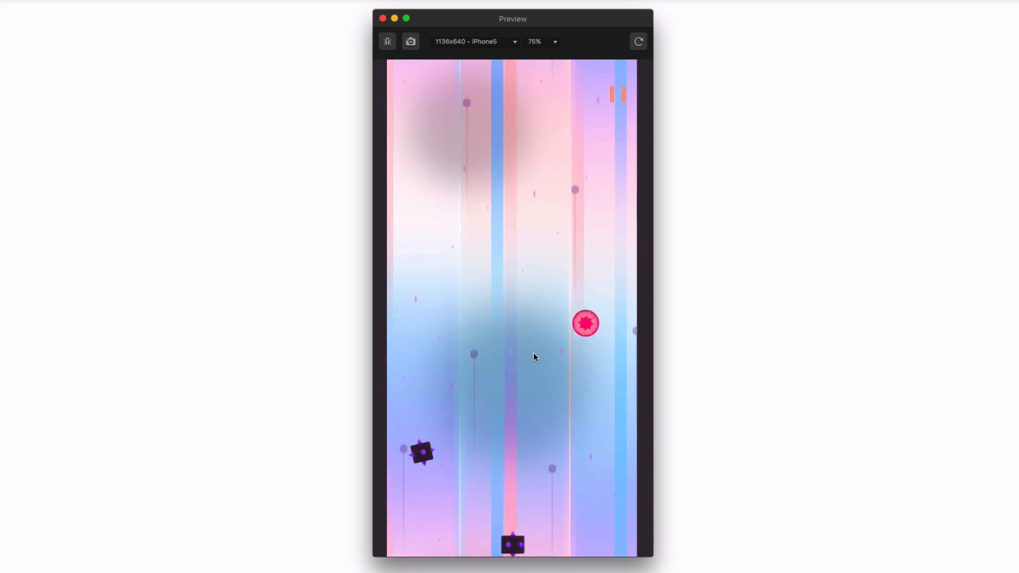
left_click(534, 353)
left_click(534, 354)
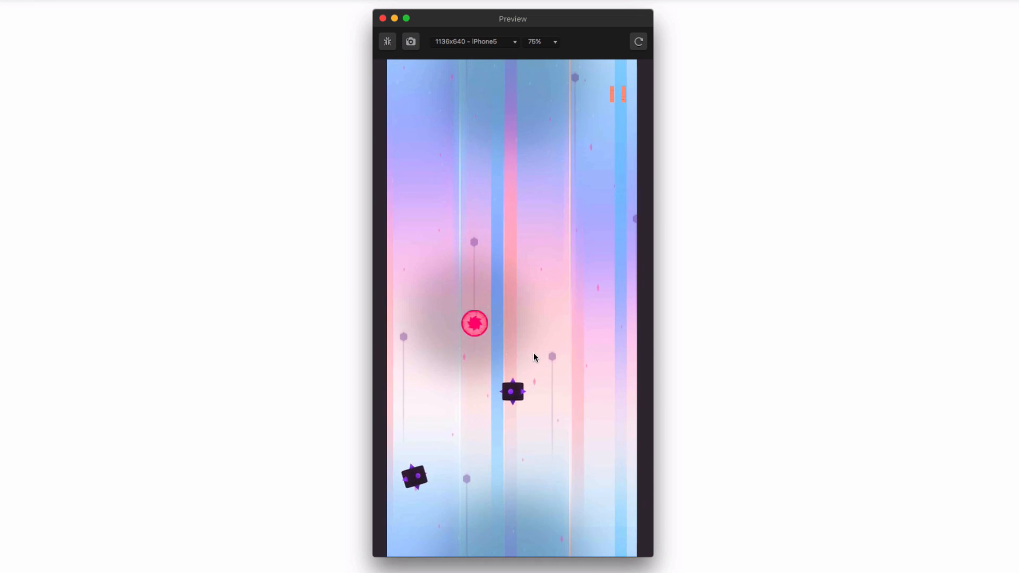
left_click(533, 353)
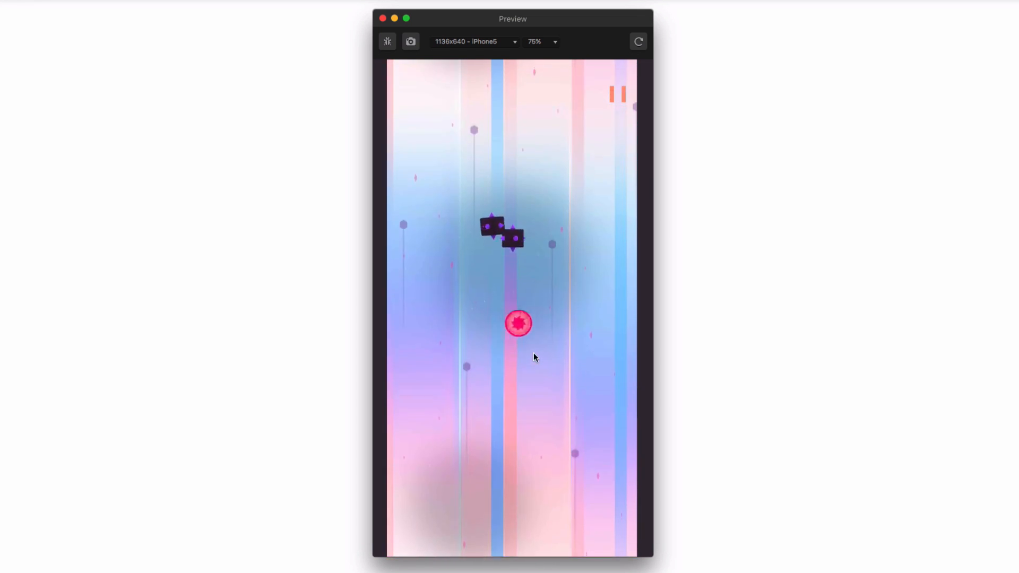
Retry the level after each game over and steer the character through the spawned square enemies again
left_click(511, 411)
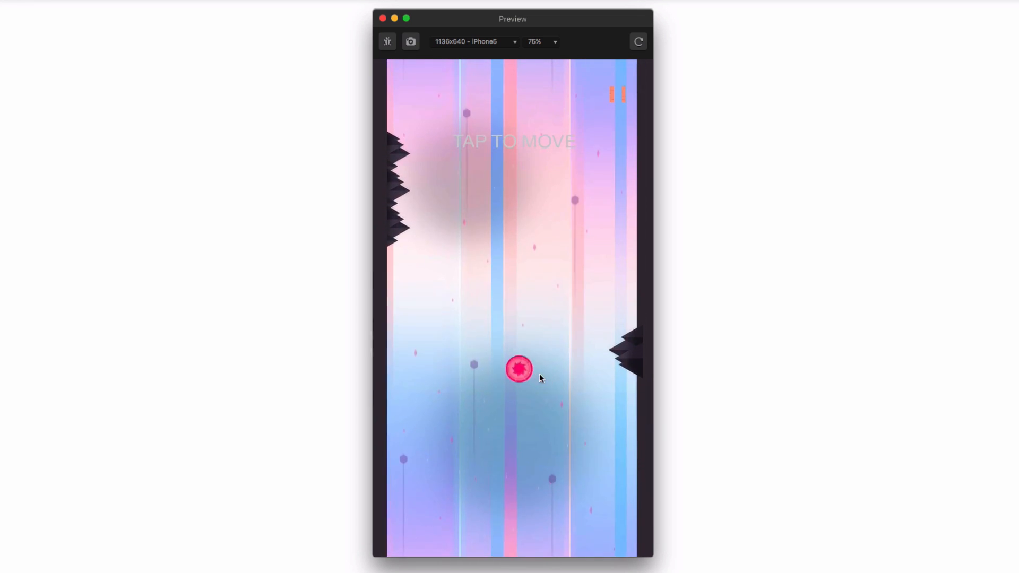
left_click(540, 375)
left_click(554, 414)
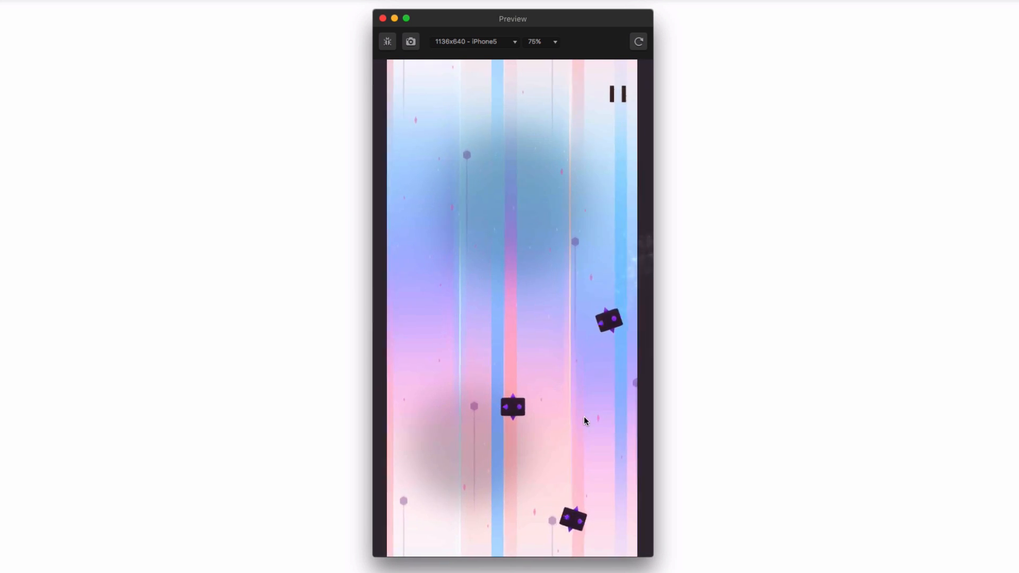
left_click(520, 483)
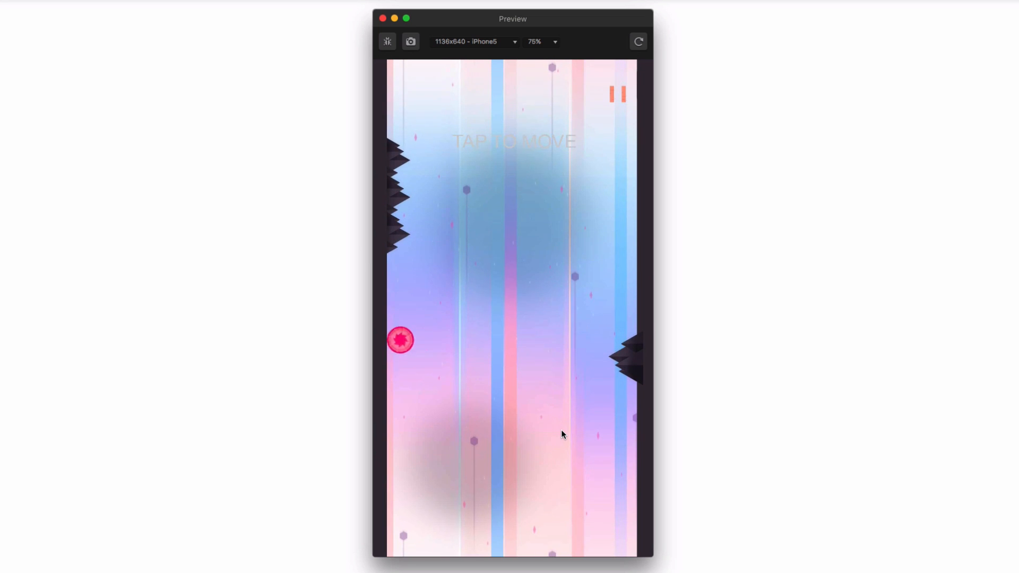
left_click(561, 429)
left_click(562, 429)
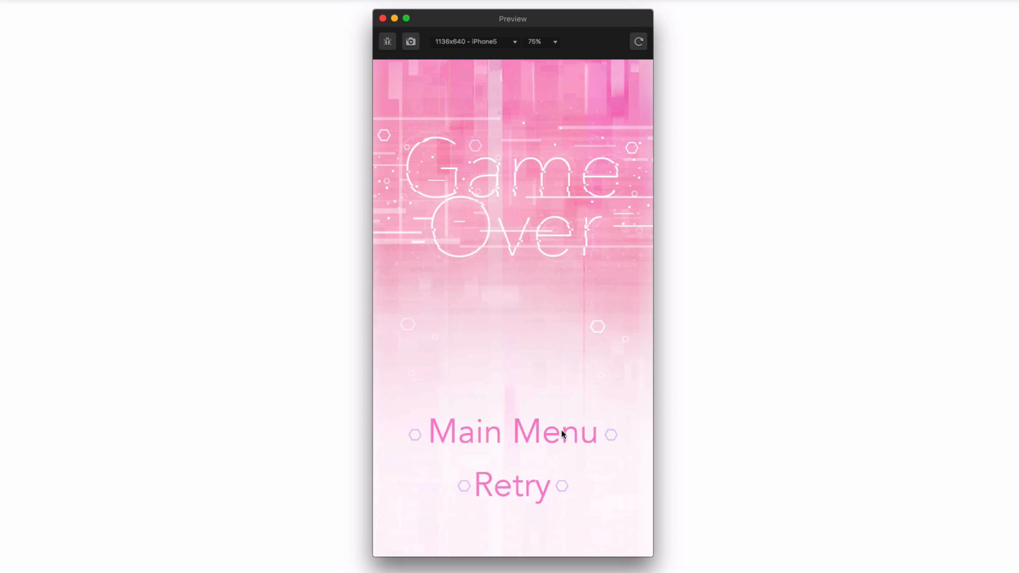
left_click(529, 475)
left_click(556, 415)
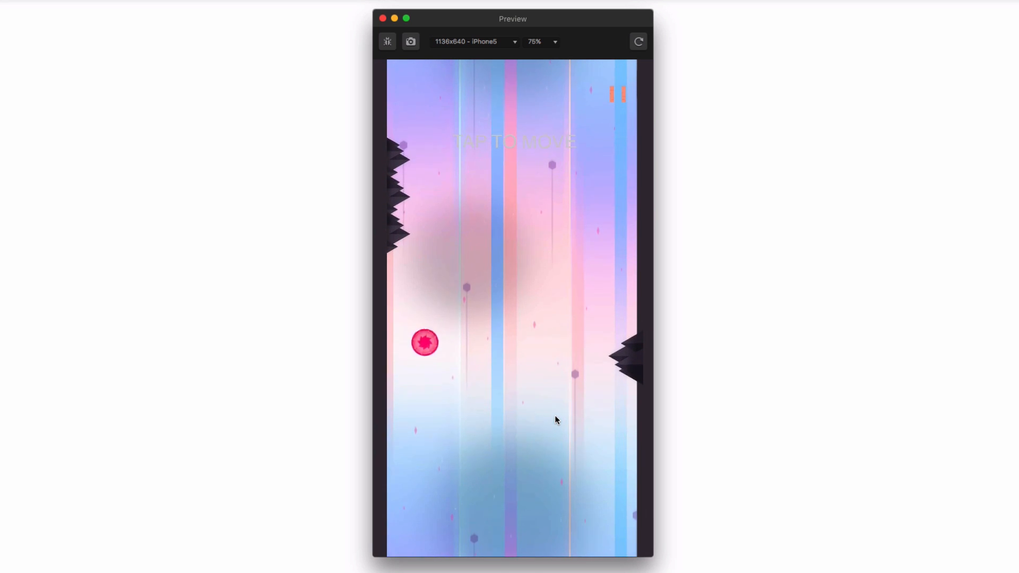
left_click(556, 415)
left_click(555, 415)
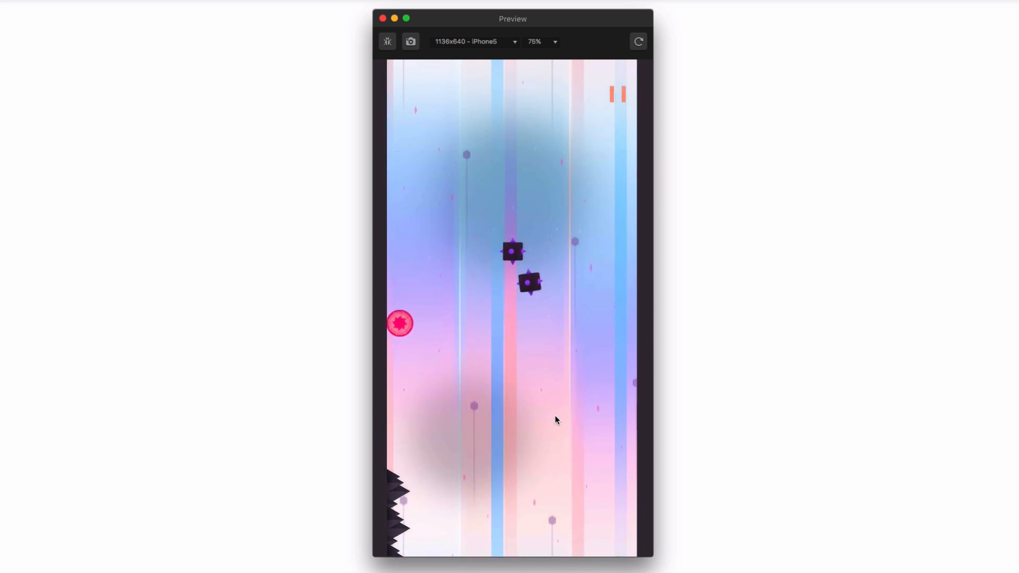
left_click(555, 415)
left_click(555, 415)
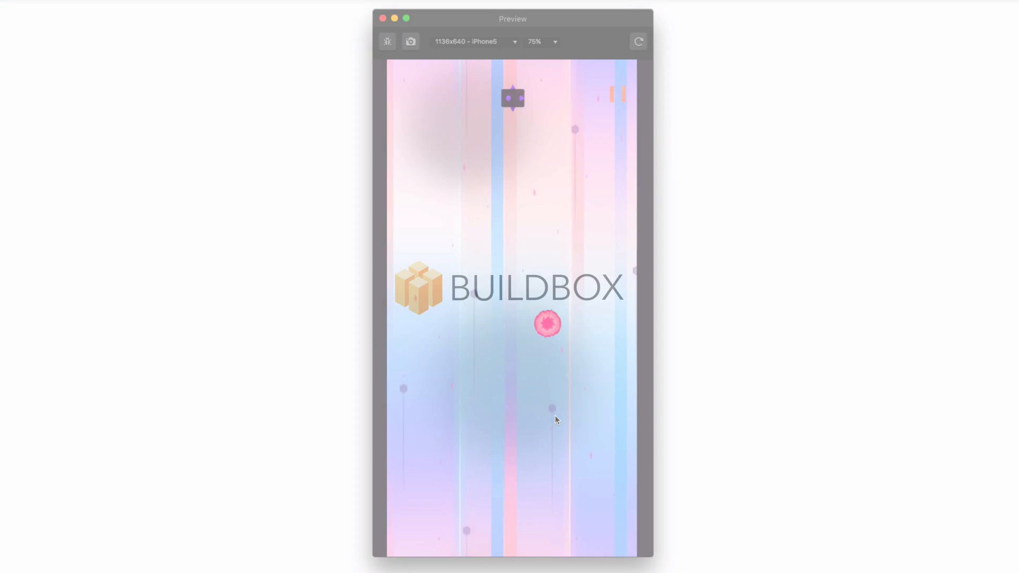